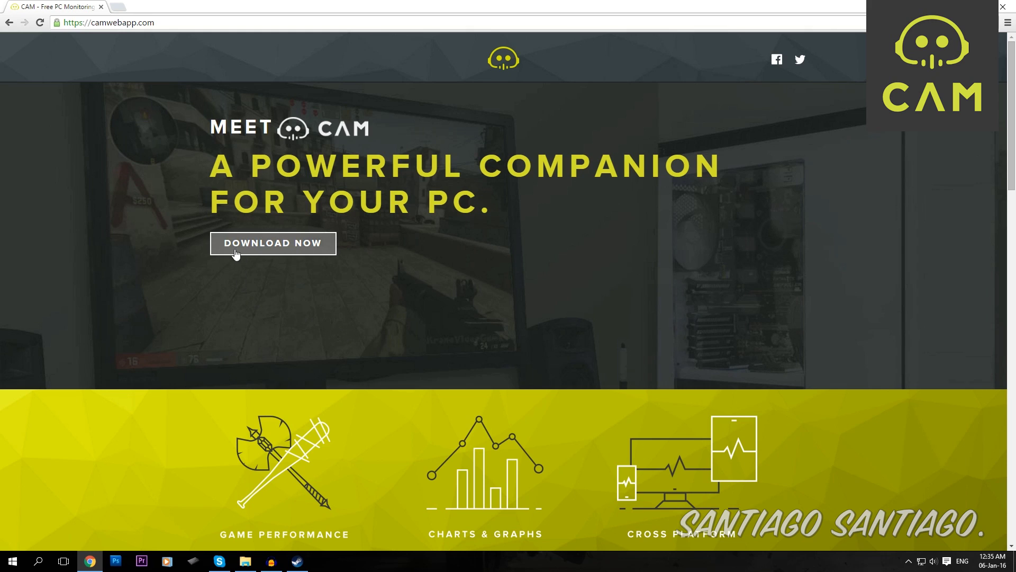
# Download the CAM_Installer V3.0.2 from the CAM website and save it to the Desktop
pyautogui.click(276, 245)
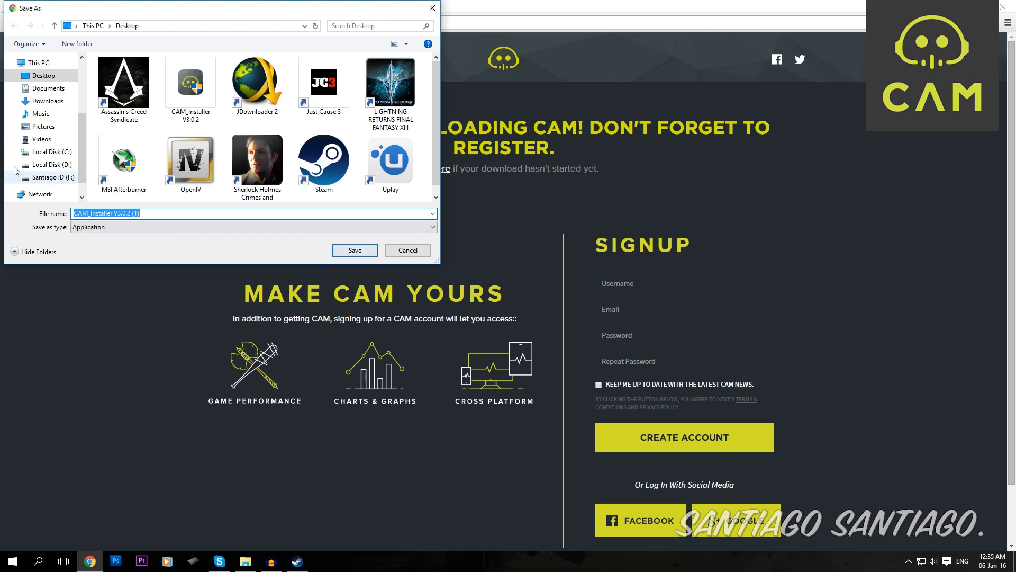
pyautogui.click(355, 250)
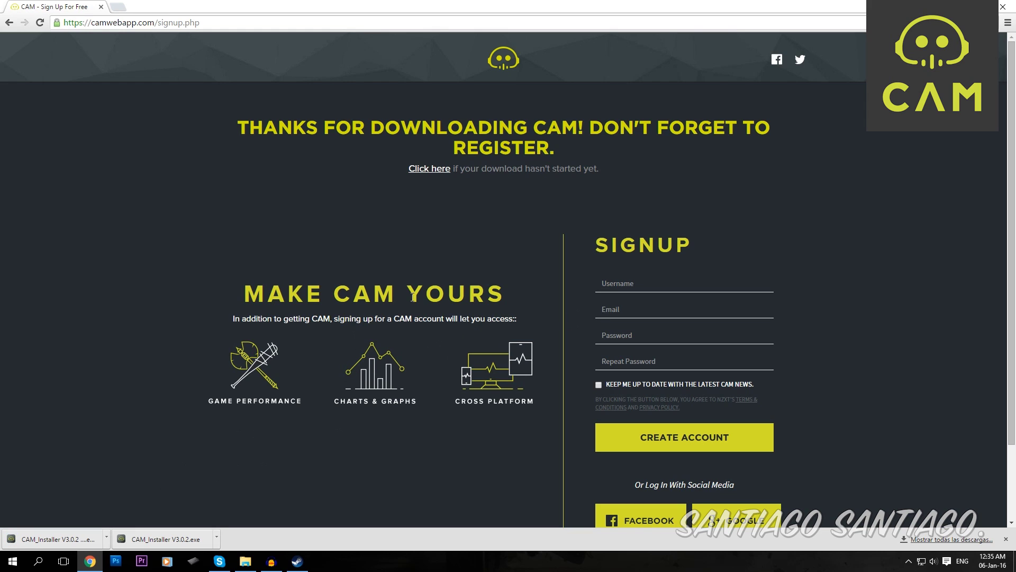
pyautogui.scroll(-2, 509, 285)
pyautogui.scroll(2, 532, 288)
pyautogui.scroll(-1, 538, 287)
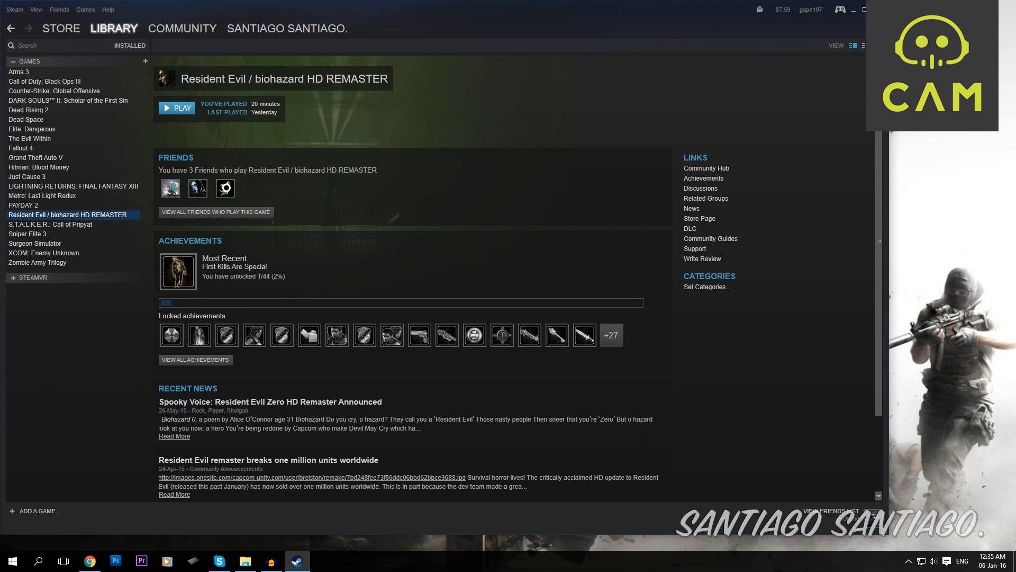
# Minimize Steam, move the CAM installer to the desktop centre and launch it
pyautogui.click(851, 12)
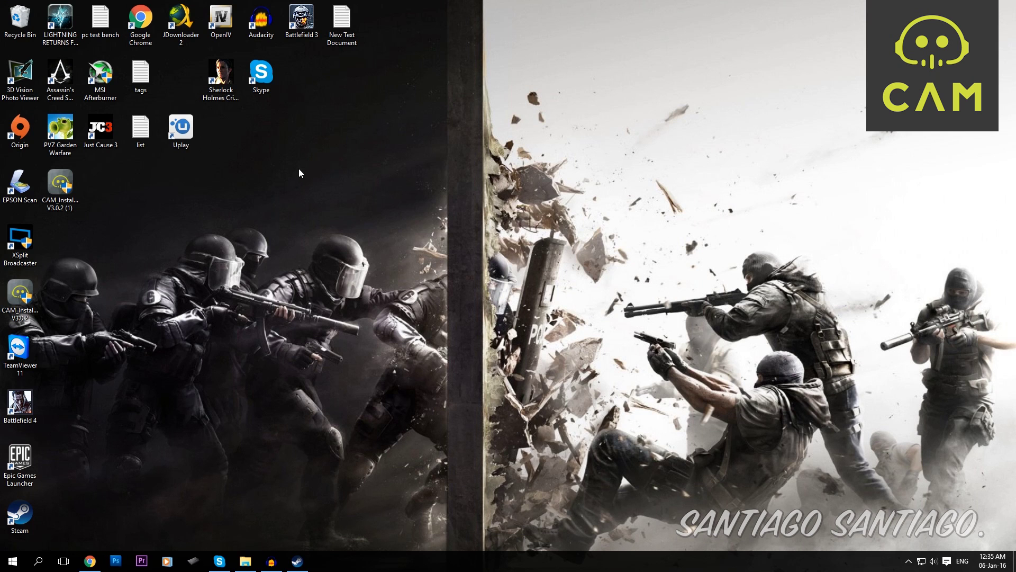
pyautogui.moveTo(20, 297); pyautogui.dragTo(466, 186)
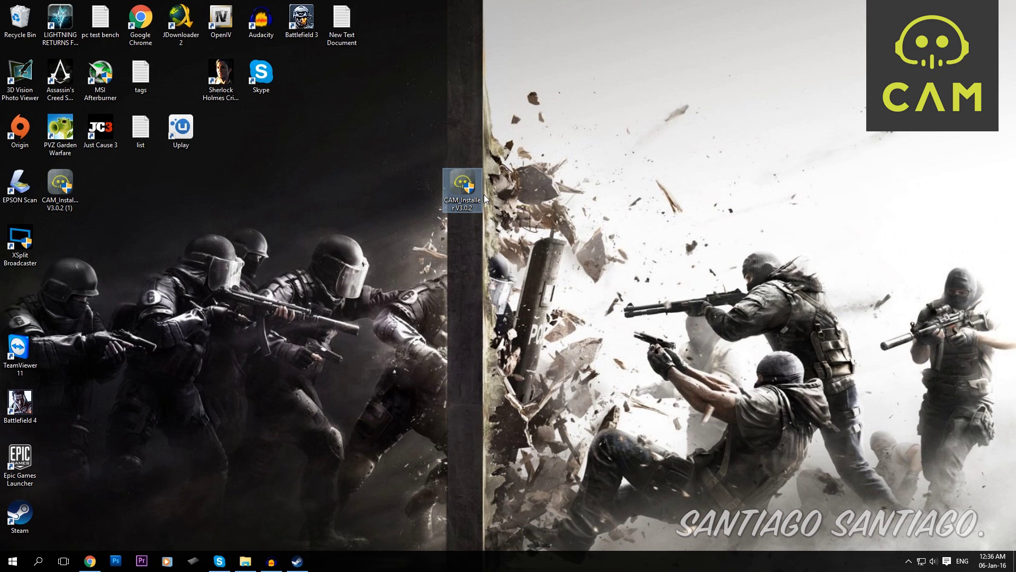
pyautogui.press('super+plus')
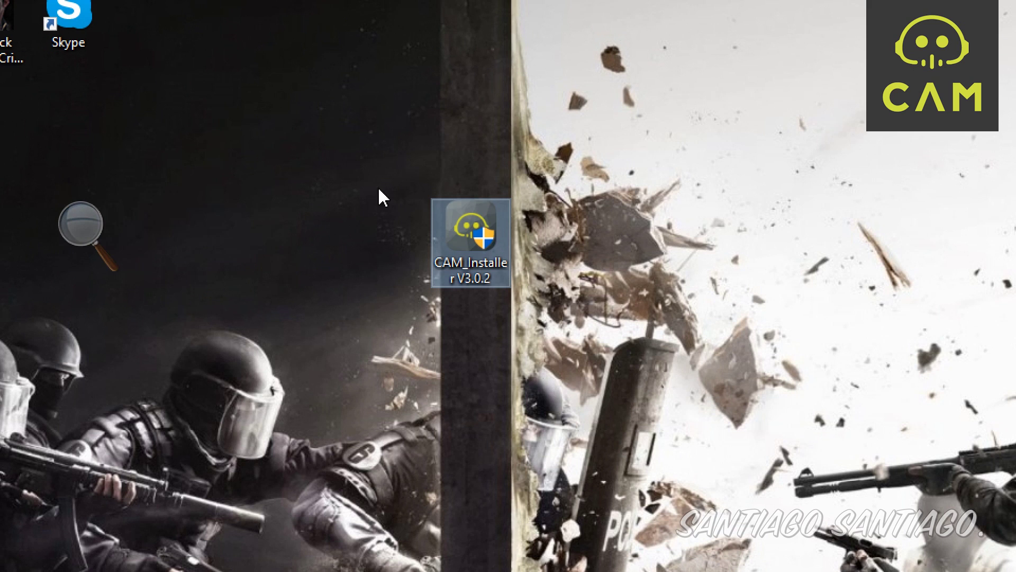
pyautogui.doubleClick(456, 233)
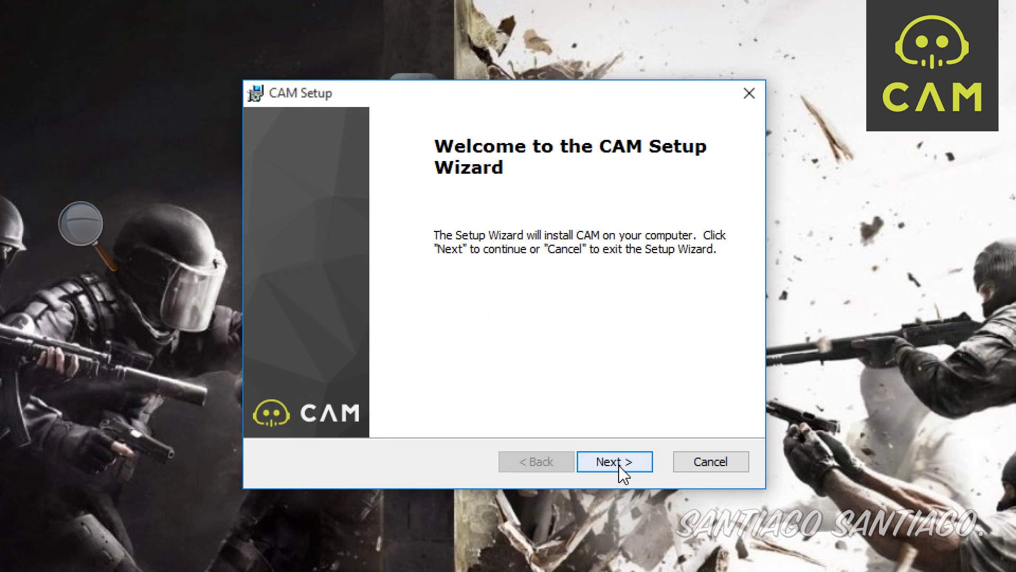
# Accept the EULA and install CAM's Basic feature into C:\Program Files (x86)\NZXT\CAM\
pyautogui.click(622, 472)
pyautogui.click(334, 383)
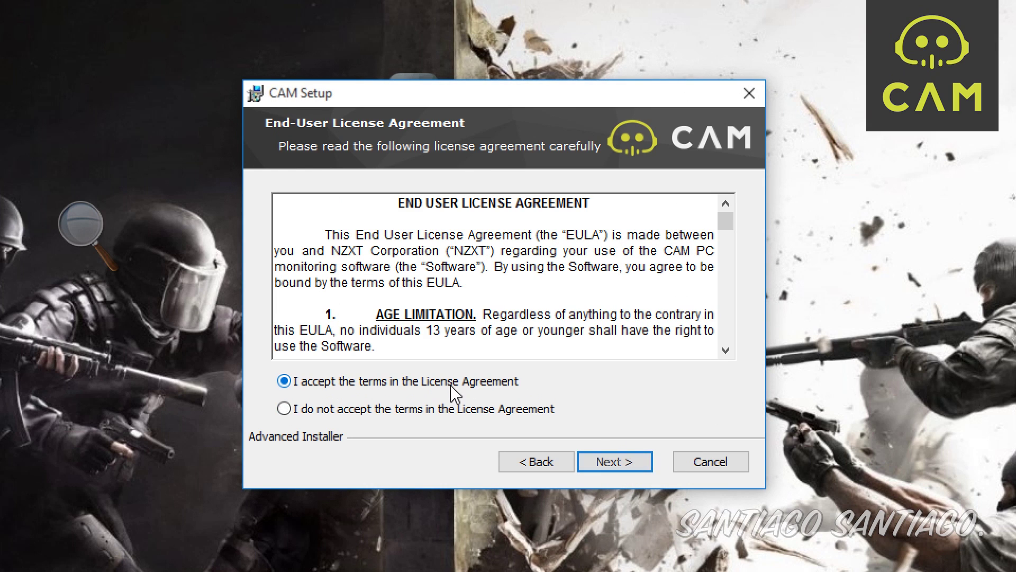
pyautogui.click(623, 467)
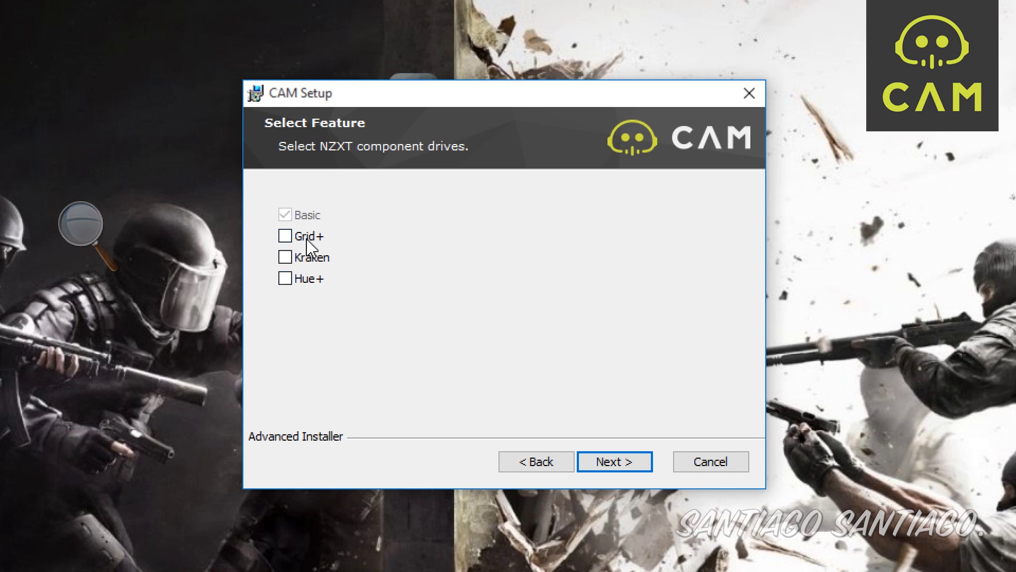
pyautogui.click(614, 469)
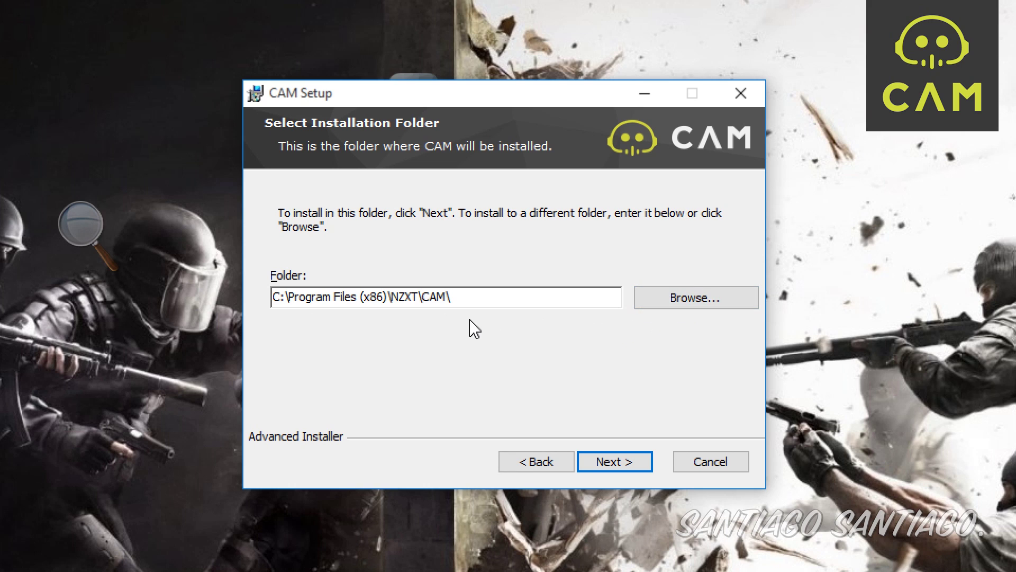
pyautogui.click(628, 468)
pyautogui.click(628, 468)
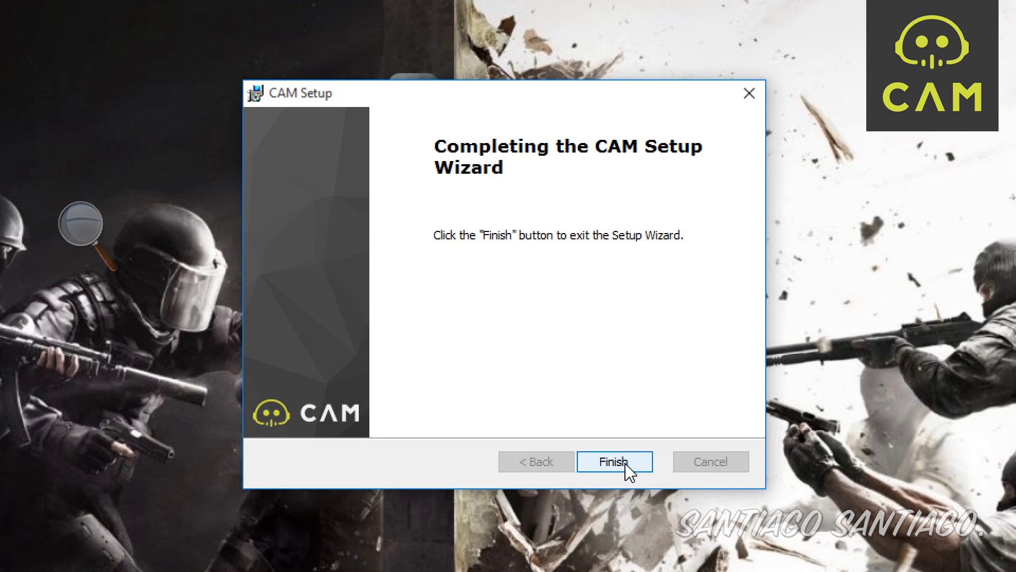
pyautogui.click(626, 467)
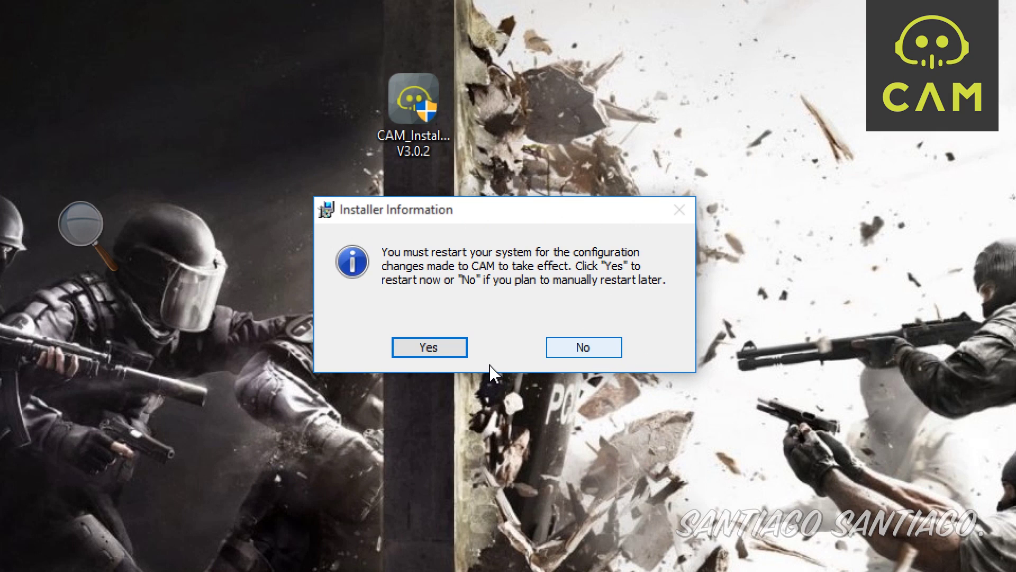
# Restart the computer, then choose guest access at the CAM login screen
pyautogui.click(456, 347)
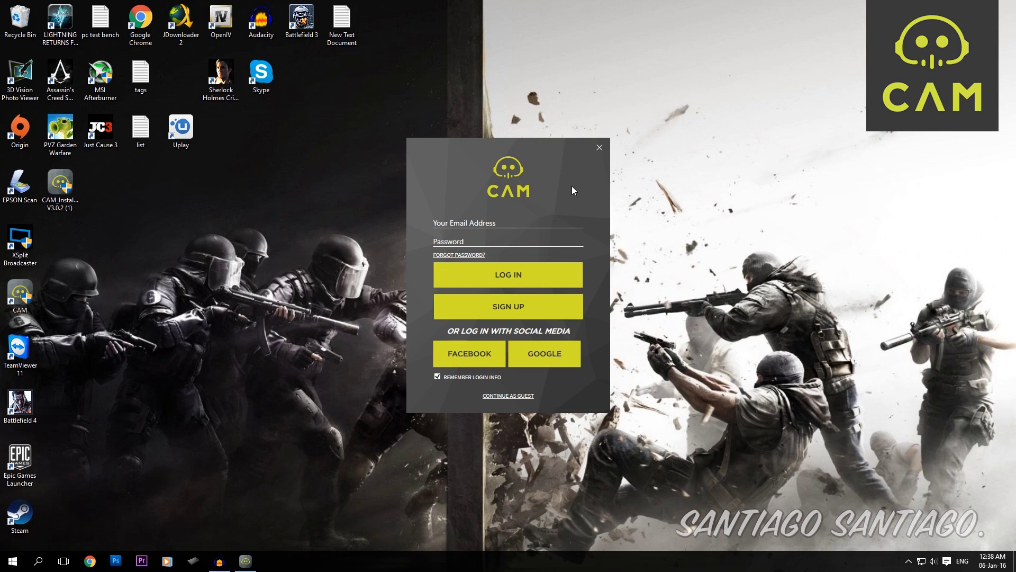
pyautogui.press('super+plus')
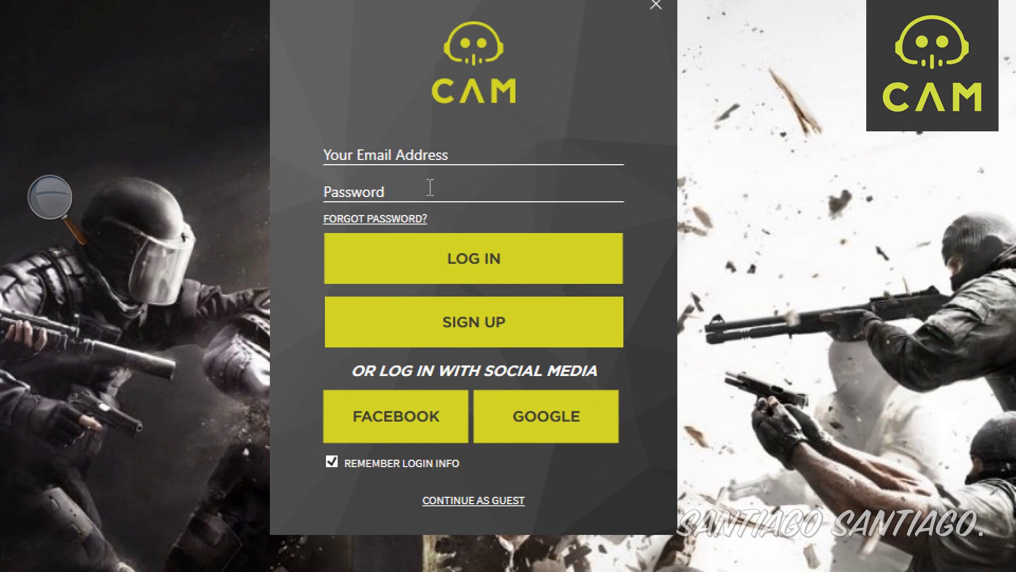
pyautogui.click(475, 501)
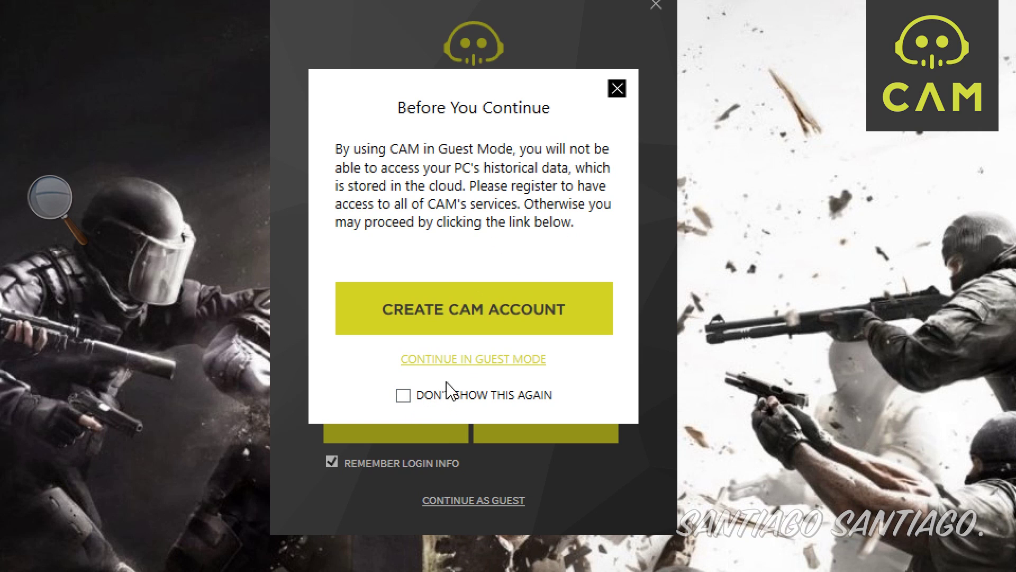
# Confirm guest mode, dismiss the specs welcome and skip the dashboard tour
pyautogui.click(509, 361)
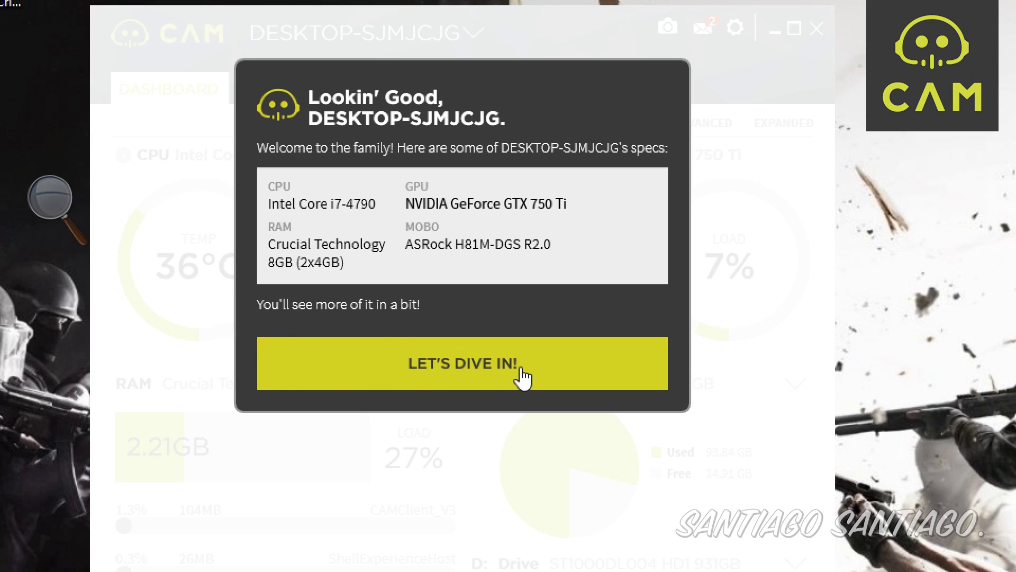
pyautogui.click(477, 378)
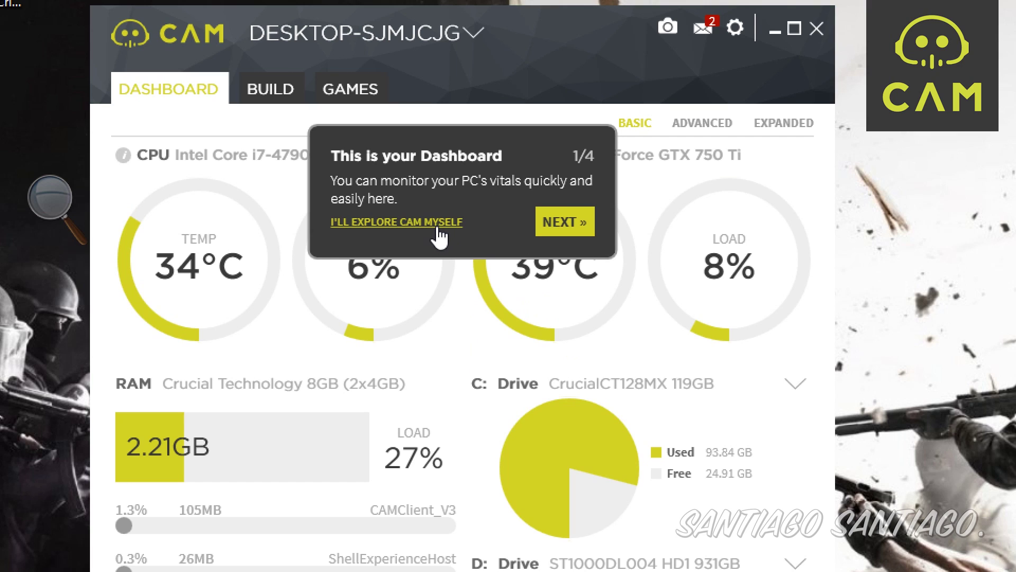
pyautogui.click(371, 224)
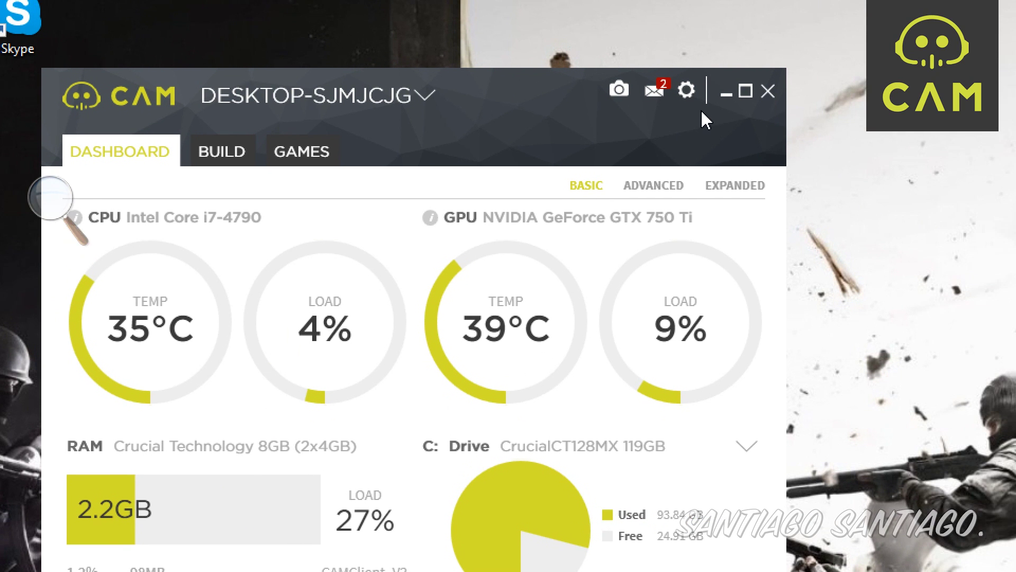
# Open the FPS Overlay page in CAM's settings
pyautogui.click(686, 95)
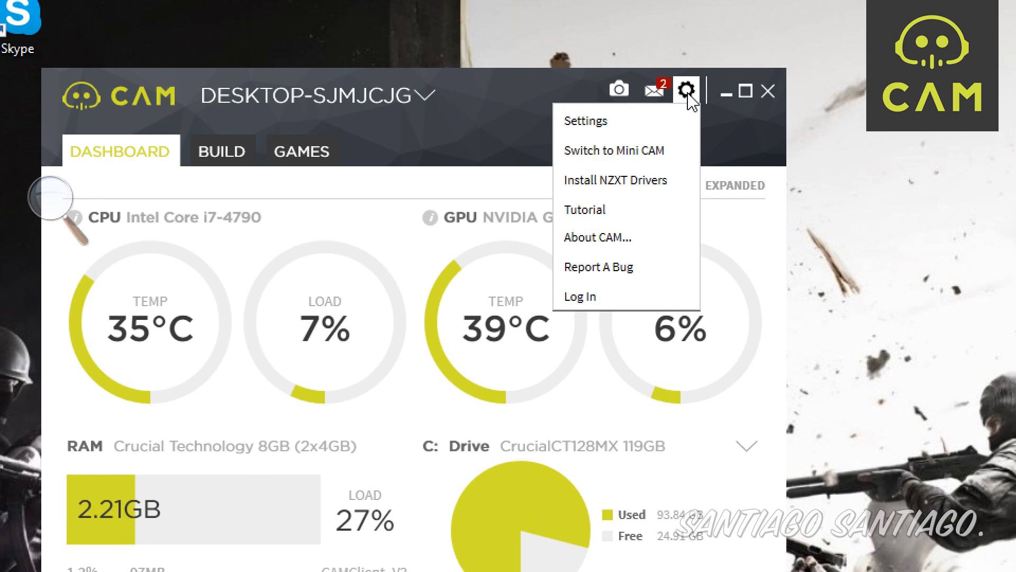
pyautogui.click(594, 127)
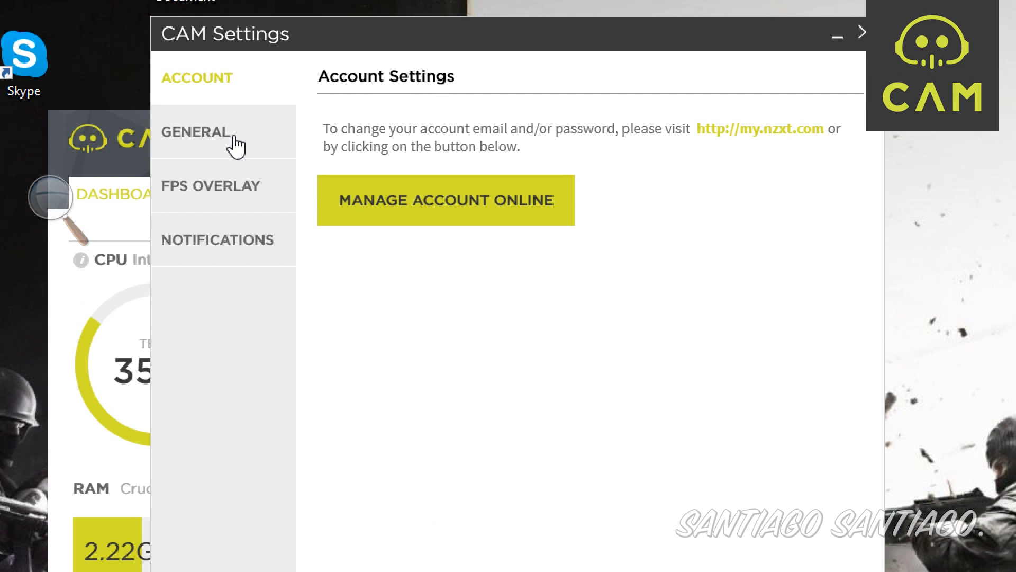
pyautogui.click(219, 198)
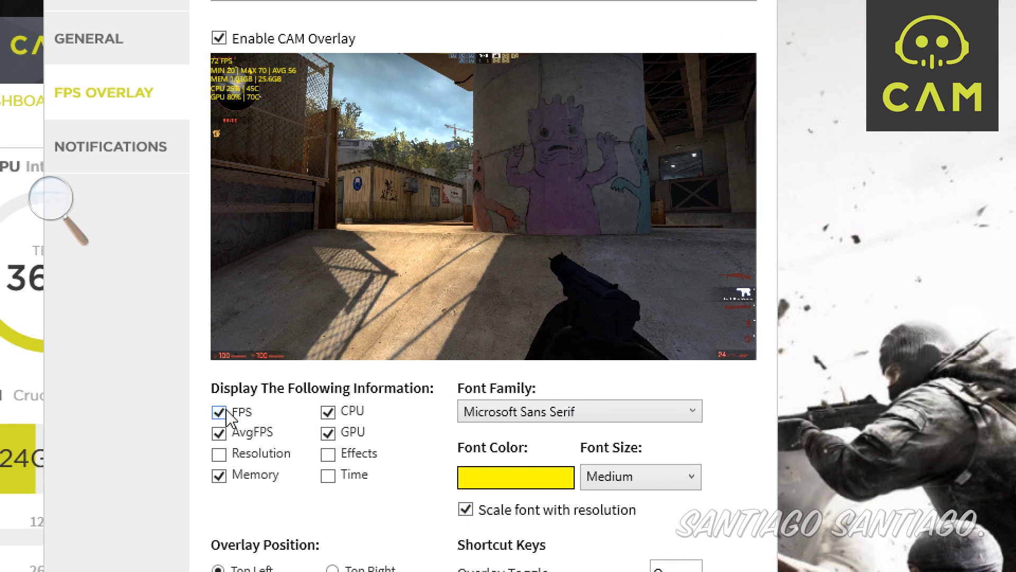
# Show FPS, AvgFPS, resolution, memory, CPU, GPU and Time in the overlay, leaving Effects off
pyautogui.click(219, 413)
pyautogui.click(219, 413)
pyautogui.click(220, 433)
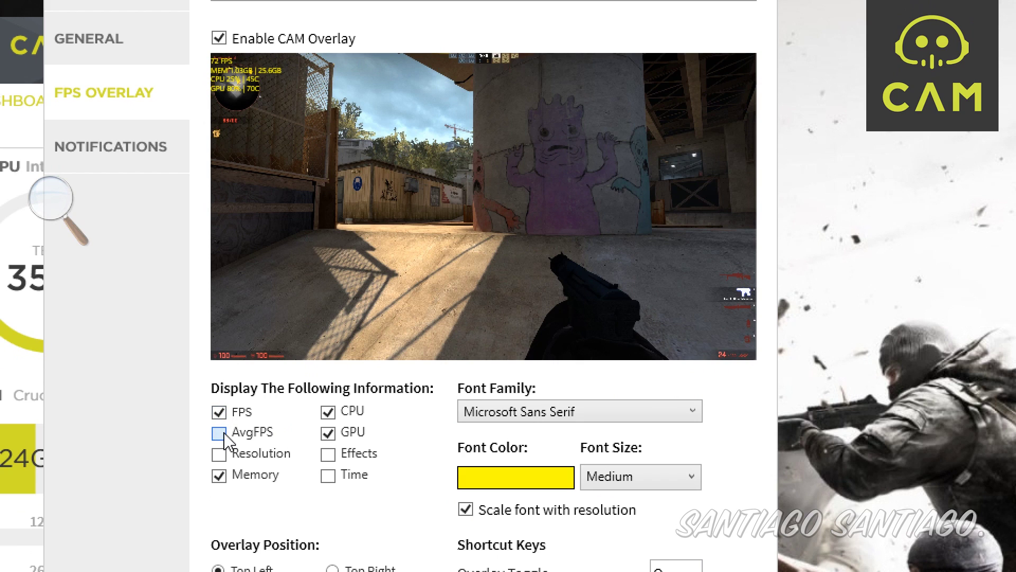
pyautogui.click(220, 433)
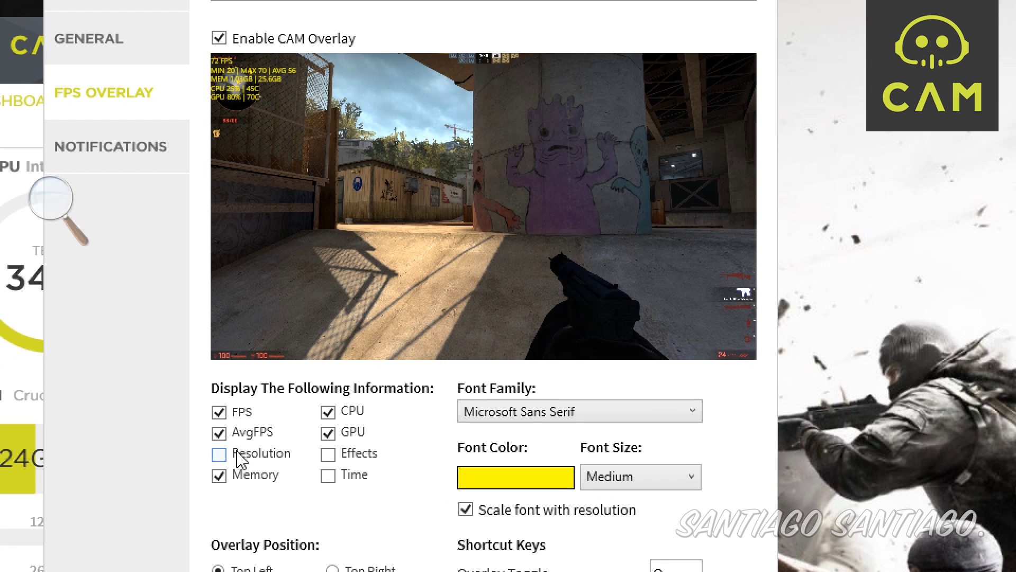
pyautogui.click(220, 457)
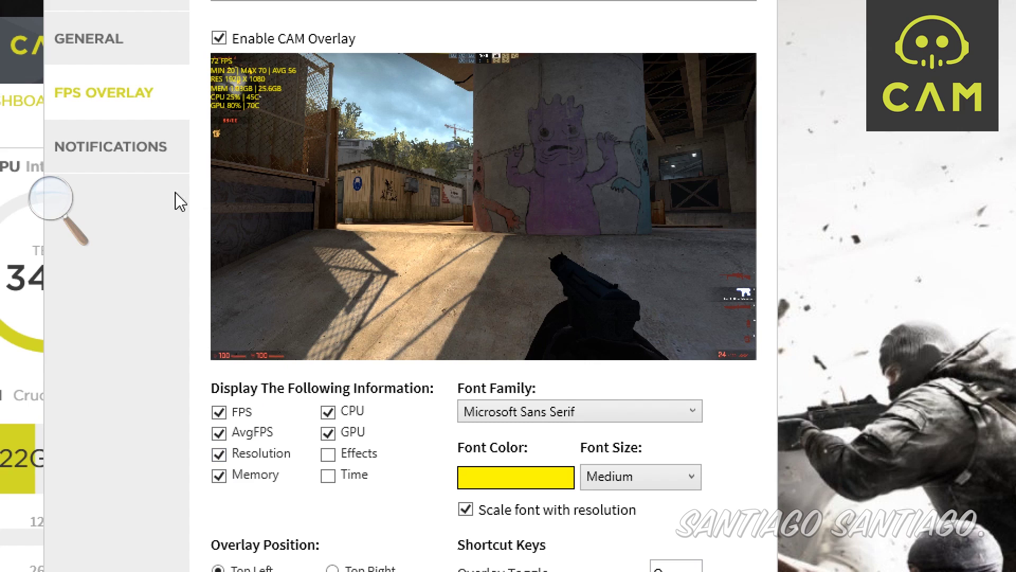
pyautogui.click(226, 476)
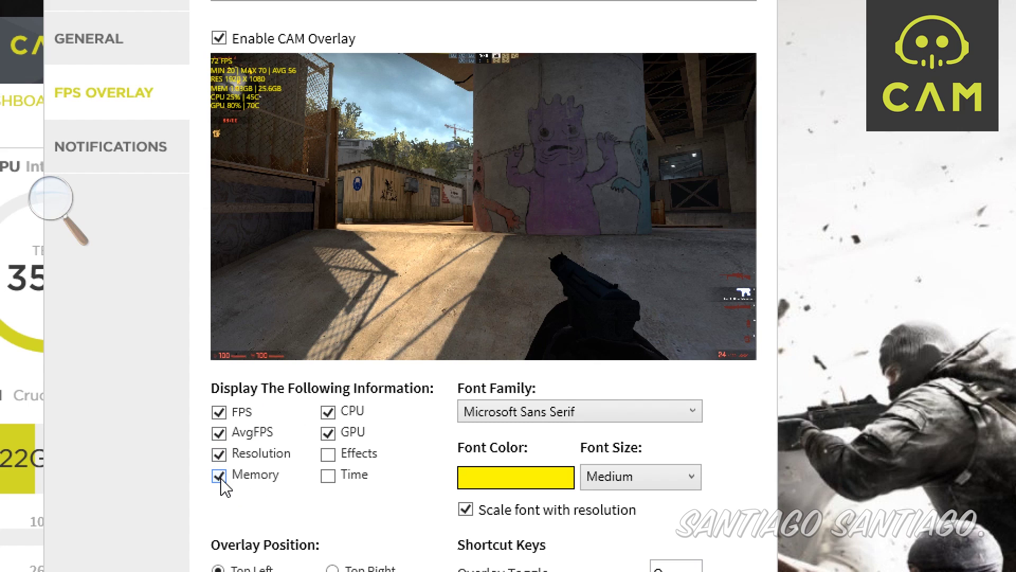
pyautogui.click(326, 413)
pyautogui.click(326, 415)
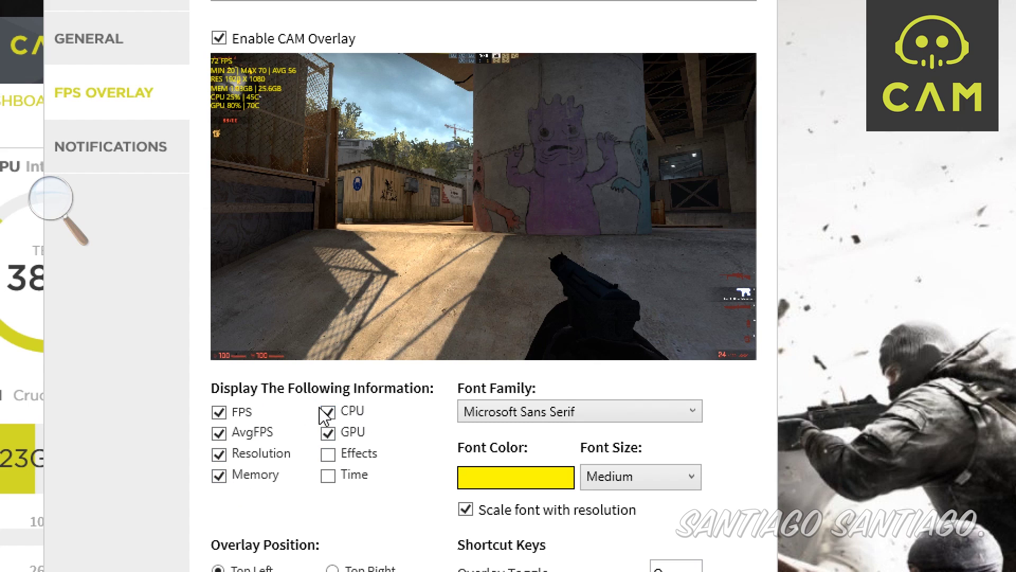
pyautogui.click(328, 456)
pyautogui.click(327, 456)
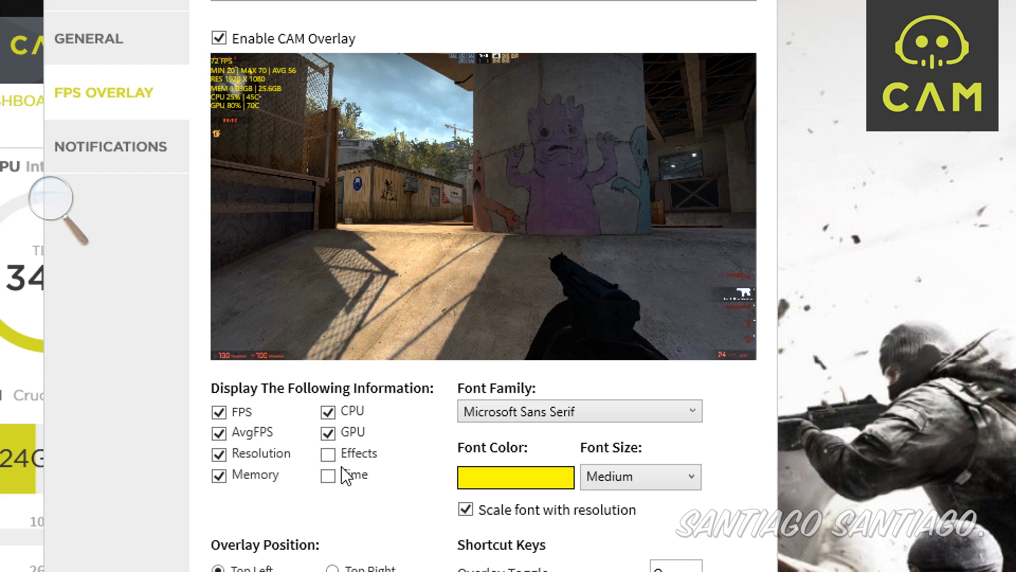
pyautogui.click(329, 475)
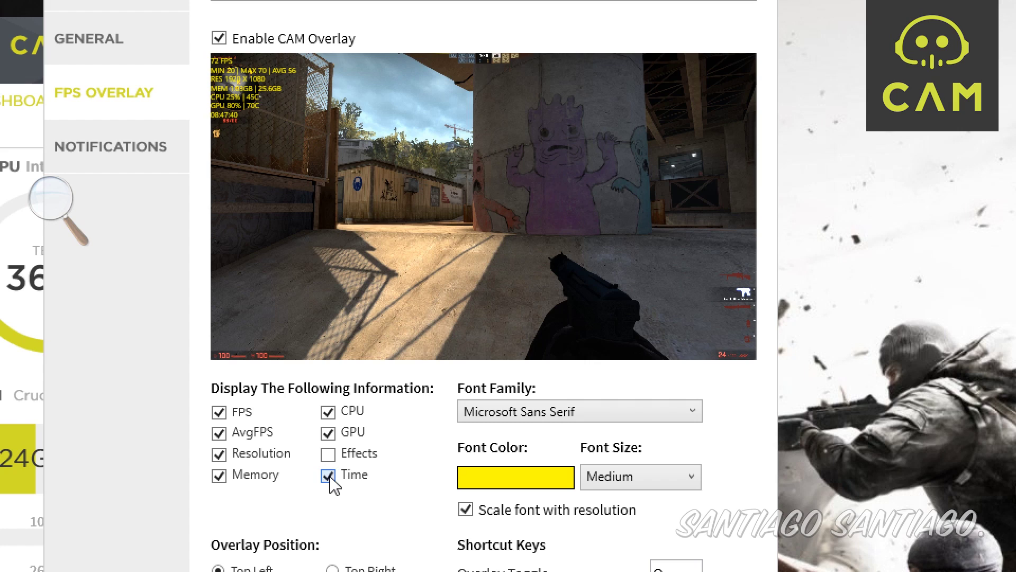
# Uncheck Time and set the overlay text to X-Large Microsoft Sans Serif, after trying Arial
pyautogui.click(329, 476)
pyautogui.click(609, 412)
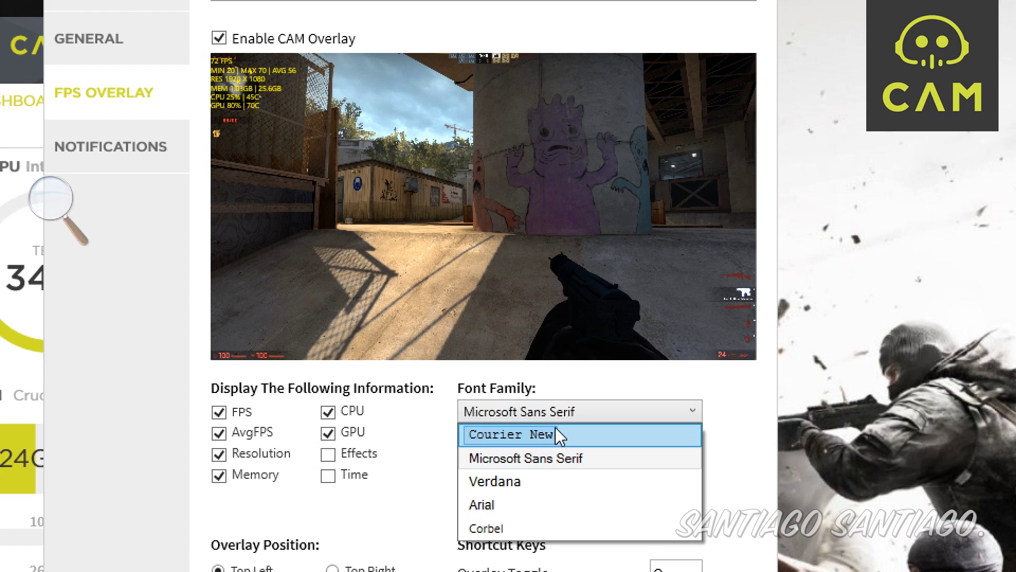
pyautogui.click(505, 507)
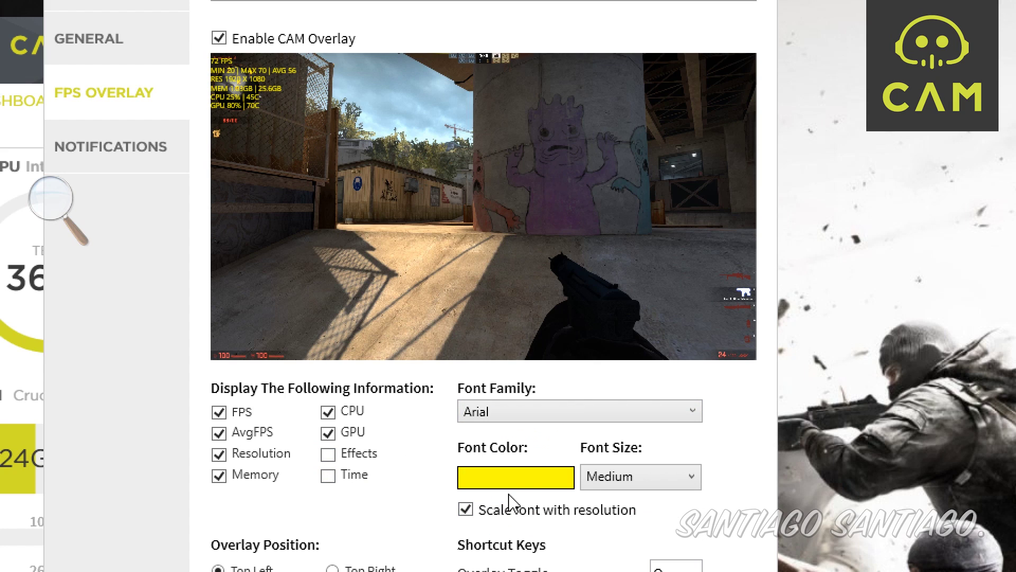
pyautogui.click(549, 420)
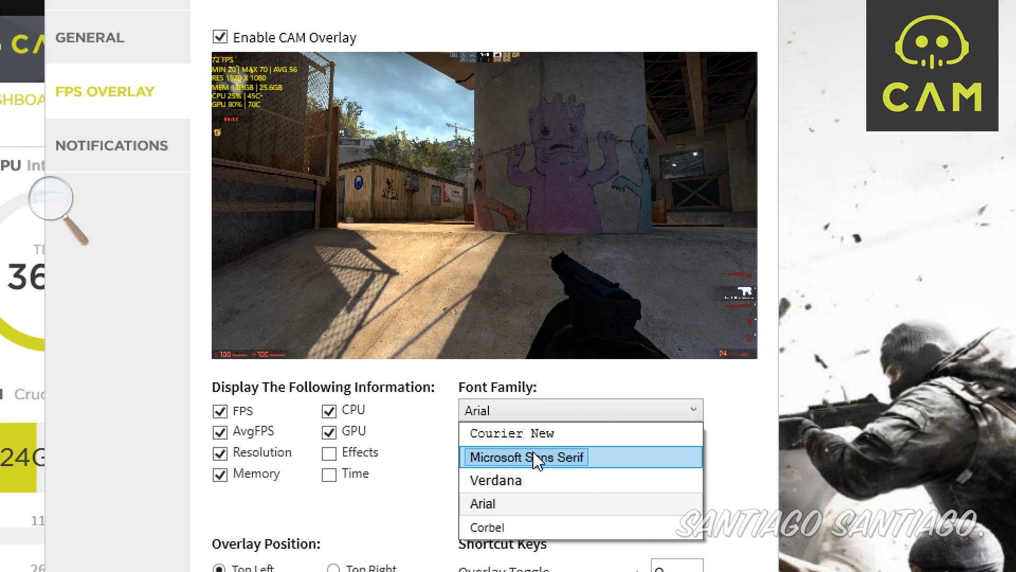
pyautogui.click(537, 463)
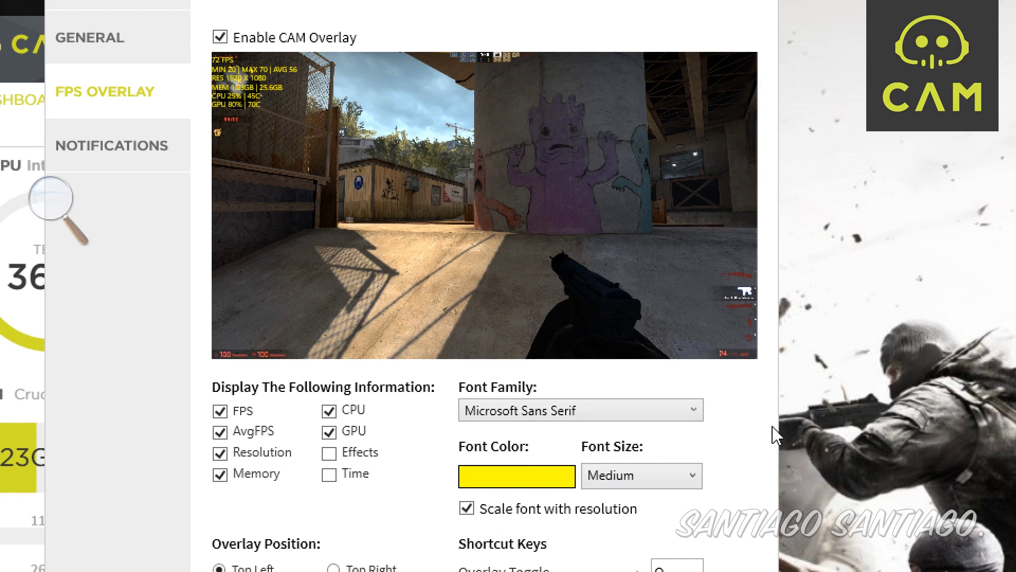
pyautogui.click(666, 484)
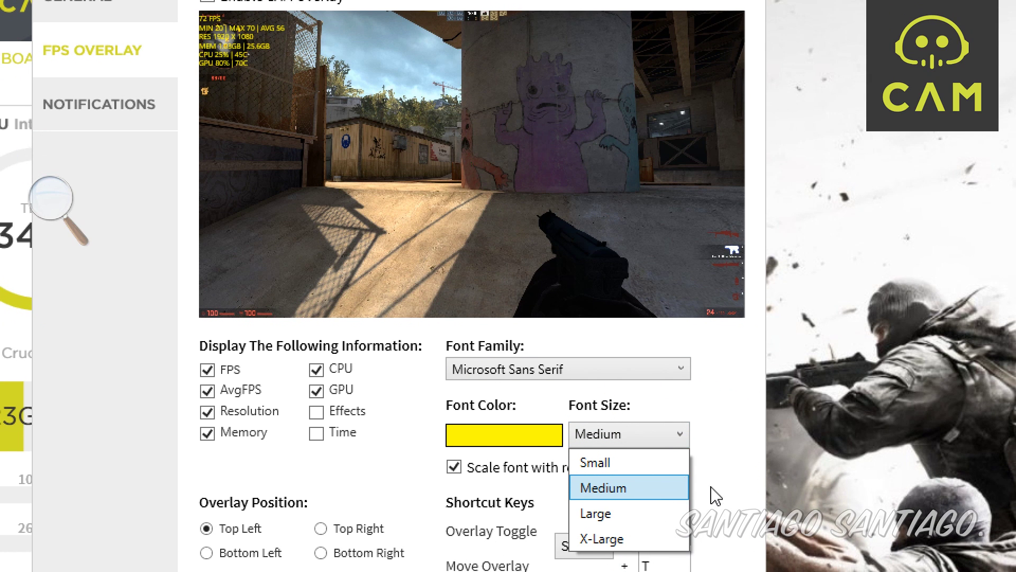
pyautogui.click(633, 538)
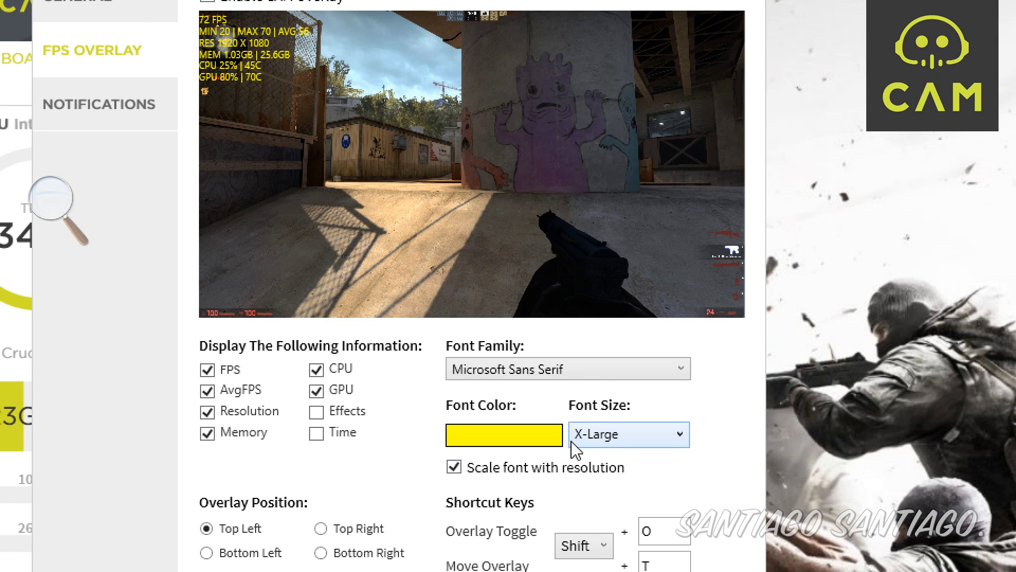
# Try blue as the overlay text colour in the Color dialog
pyautogui.click(548, 440)
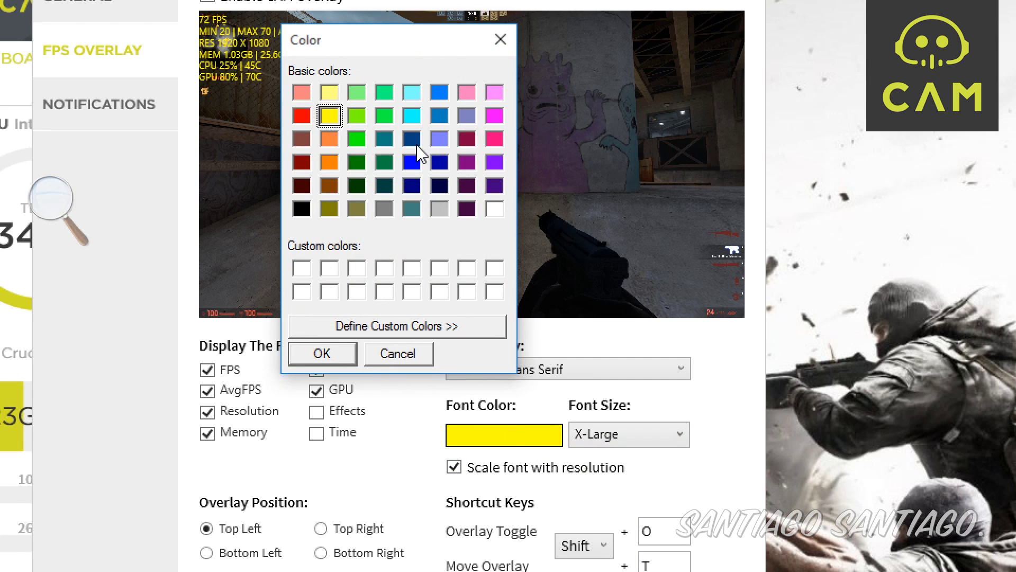
pyautogui.click(412, 162)
pyautogui.click(322, 358)
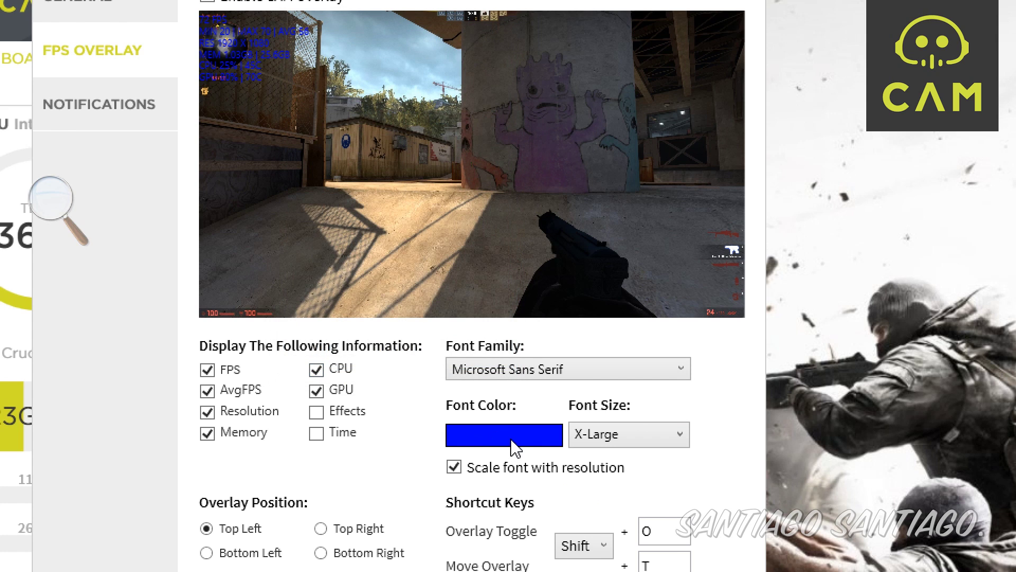
pyautogui.click(514, 447)
# Make the overlay text yellow and place the overlay at Bottom Left, after trying each position
pyautogui.click(330, 117)
pyautogui.click(336, 355)
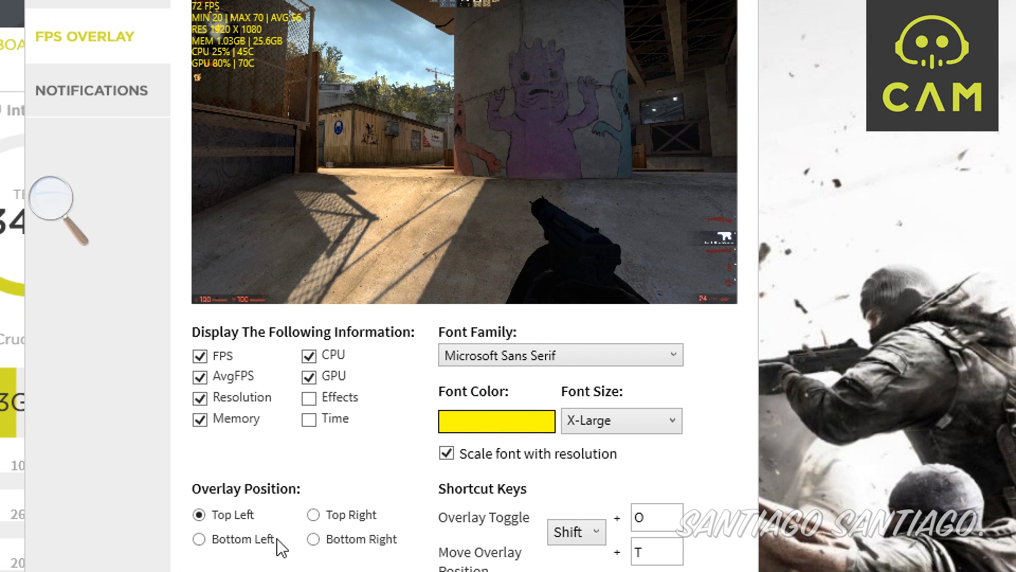
pyautogui.click(256, 537)
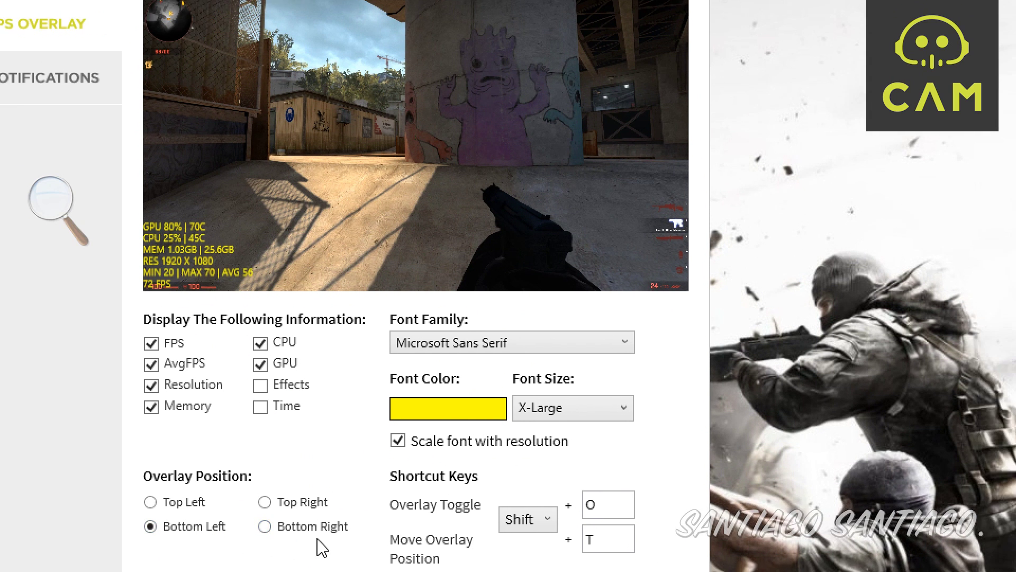
pyautogui.click(275, 525)
pyautogui.click(310, 502)
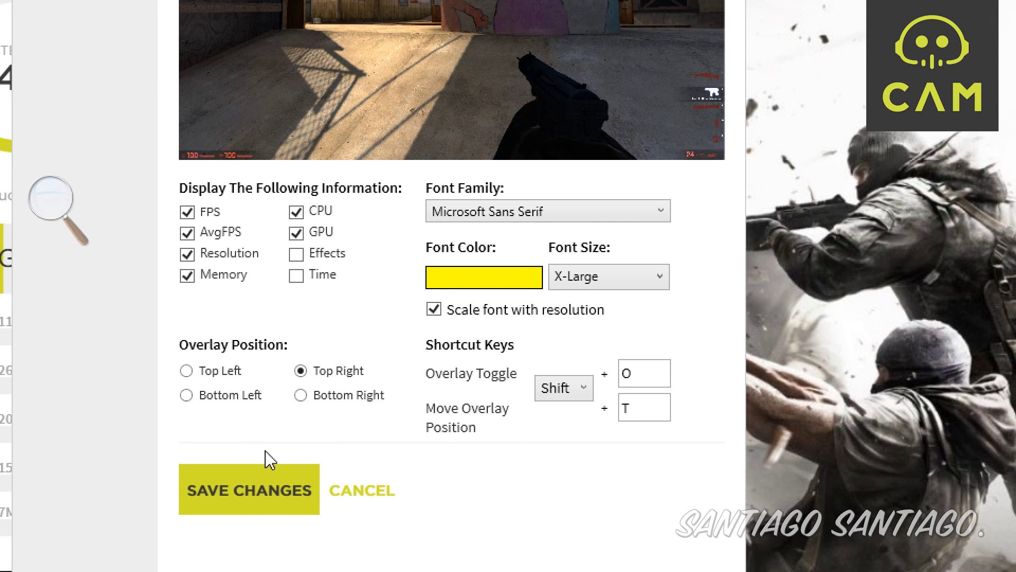
pyautogui.click(334, 398)
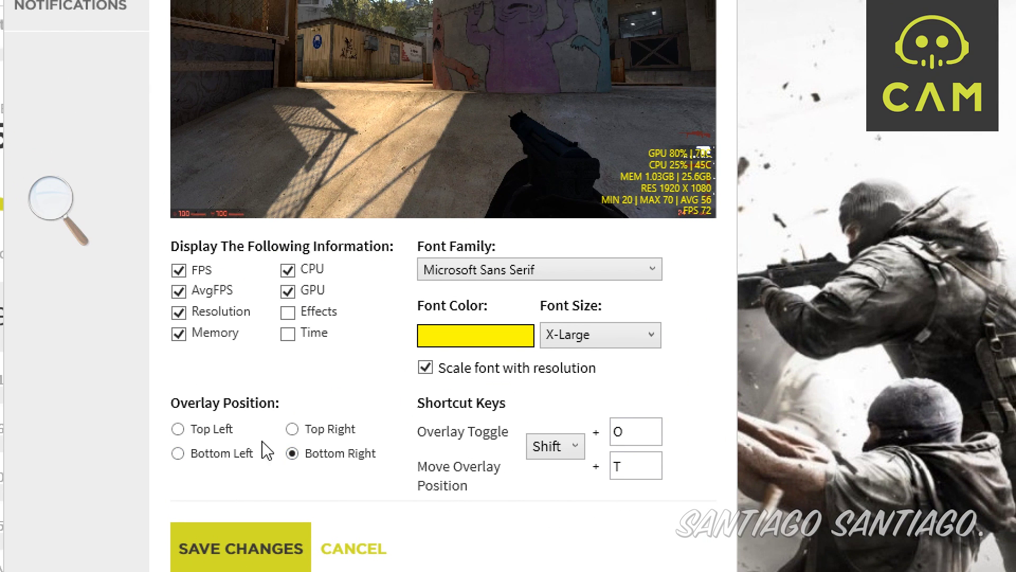
pyautogui.click(229, 456)
pyautogui.click(224, 428)
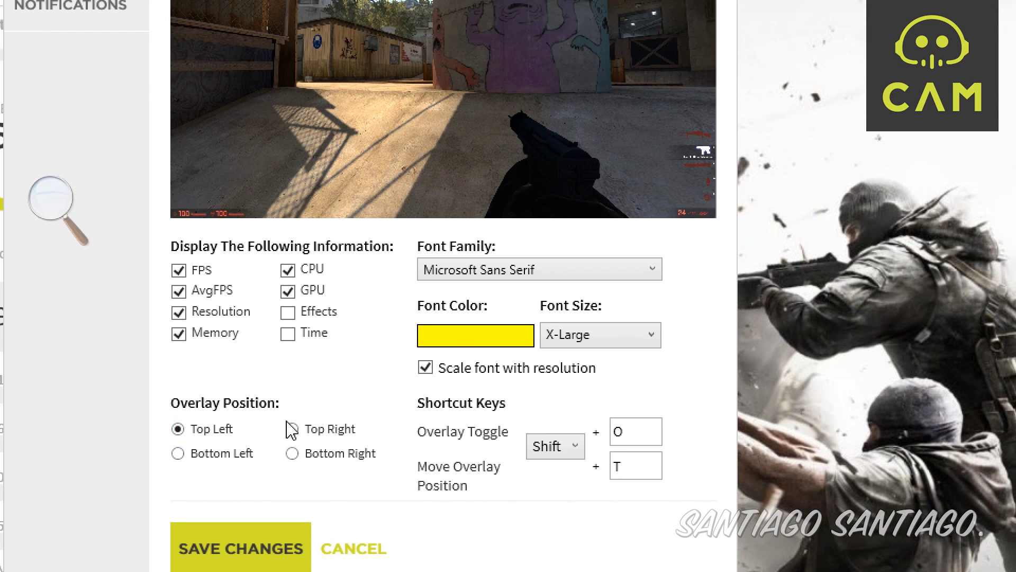
pyautogui.click(323, 431)
pyautogui.click(323, 456)
pyautogui.click(244, 461)
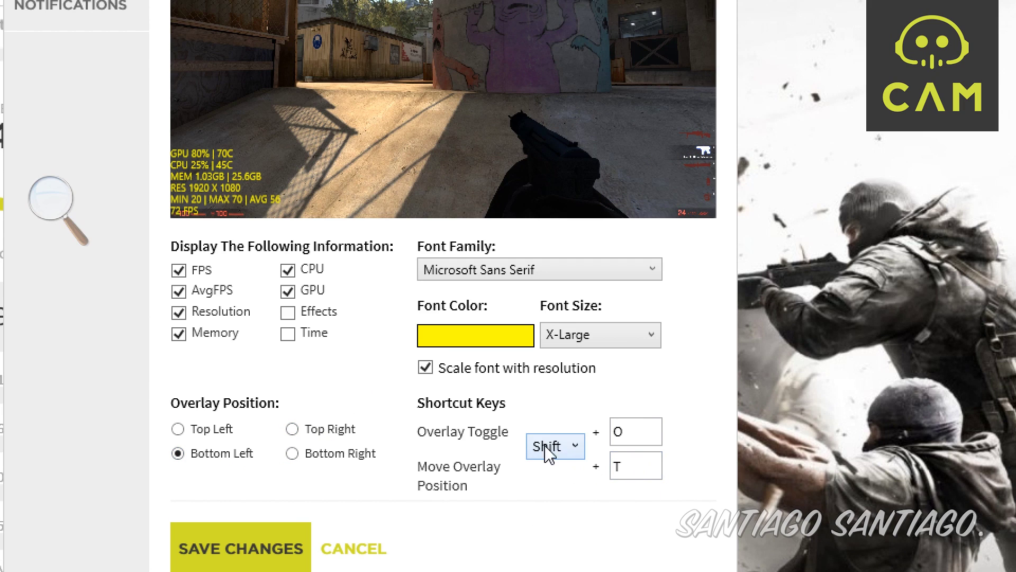
# Keep Shift as the overlay toggle modifier and save the overlay settings
pyautogui.click(569, 455)
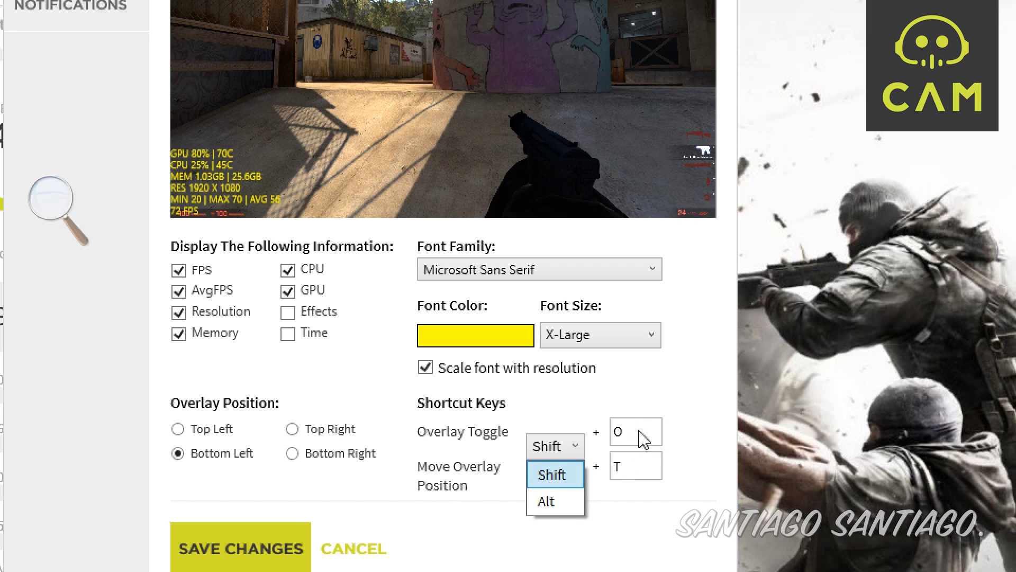
pyautogui.click(564, 472)
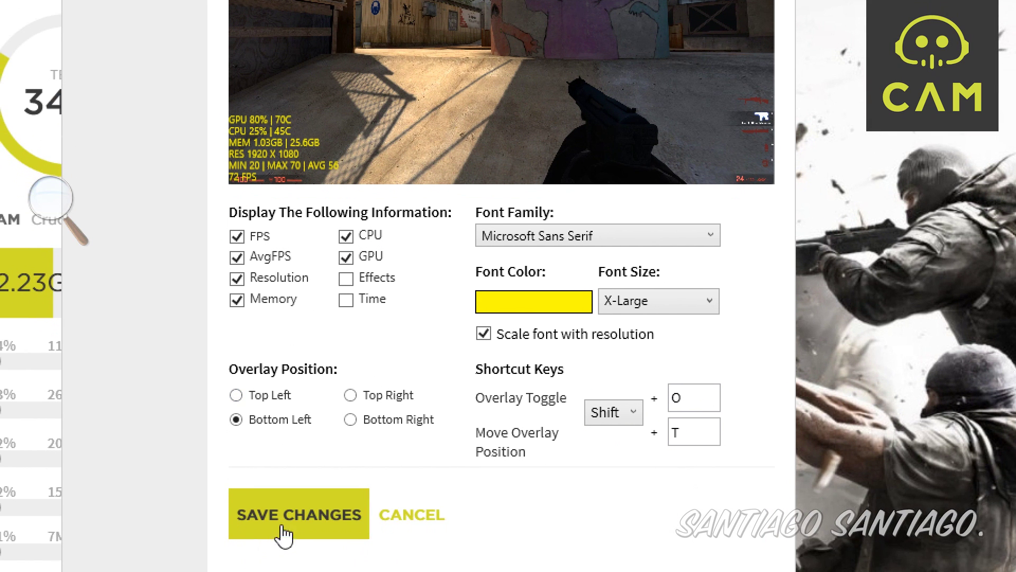
pyautogui.click(284, 527)
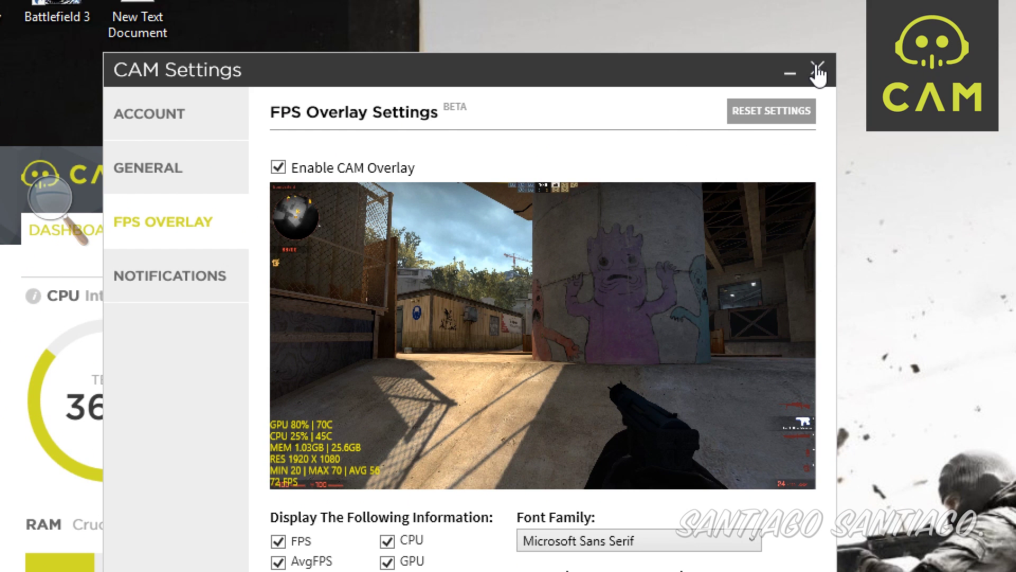
# Close Settings and switch the dashboard's second drive panel to F: and back to D:
pyautogui.click(818, 71)
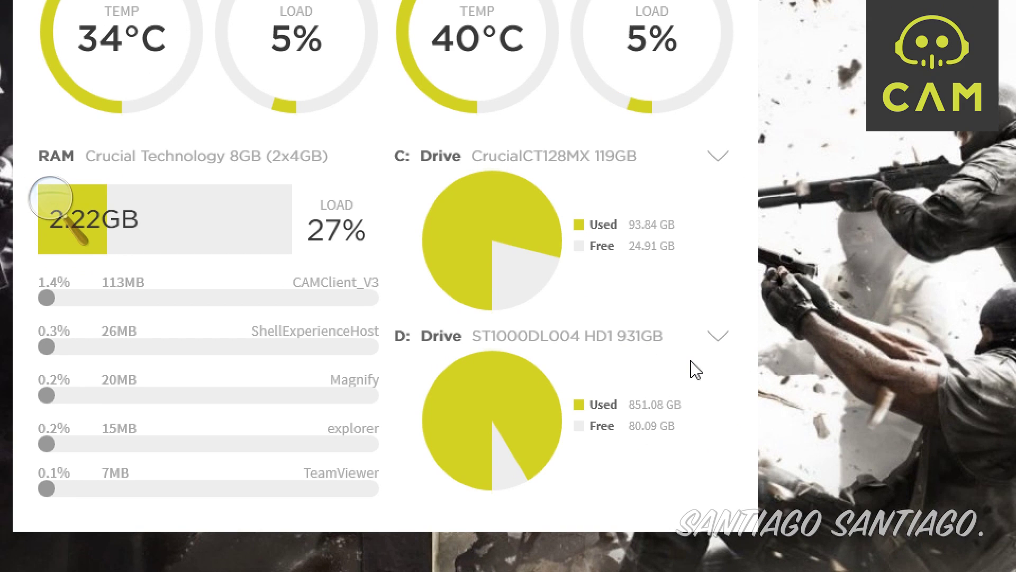
pyautogui.click(717, 346)
pyautogui.click(460, 364)
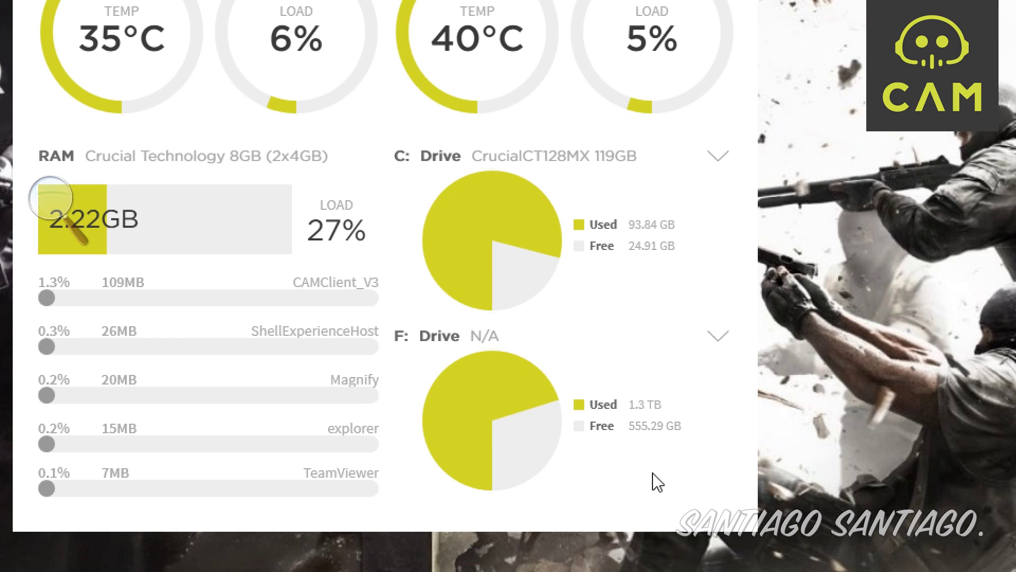
pyautogui.click(722, 339)
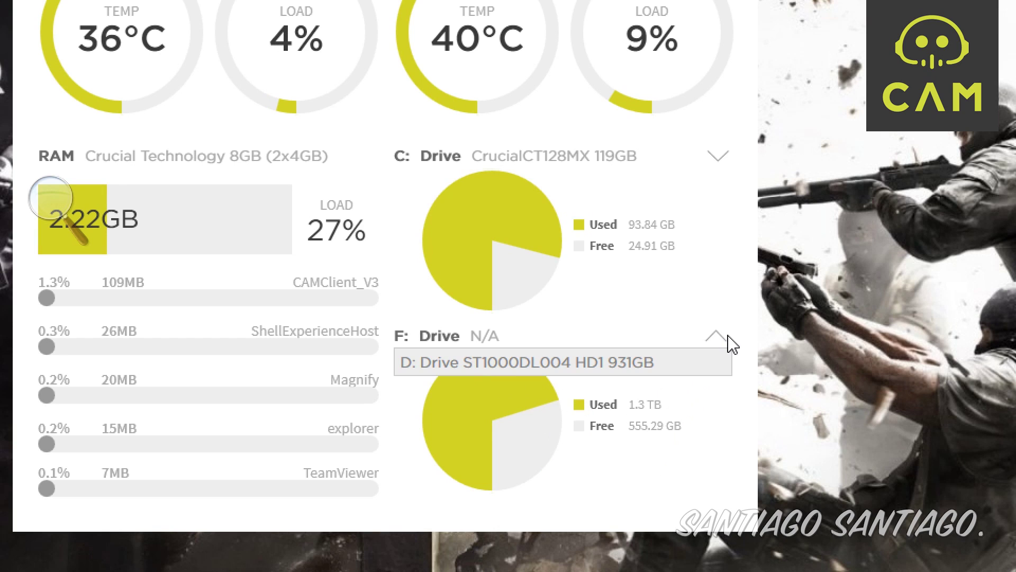
pyautogui.click(682, 366)
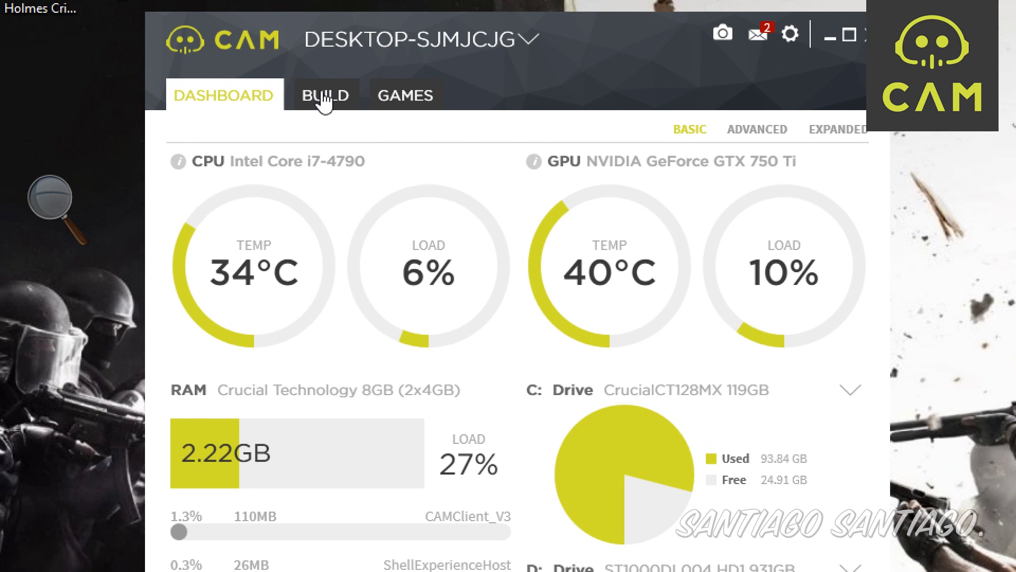
# View the Build page down to the motherboard, 8GB memory and C:, D:, F: drive cards
pyautogui.click(324, 99)
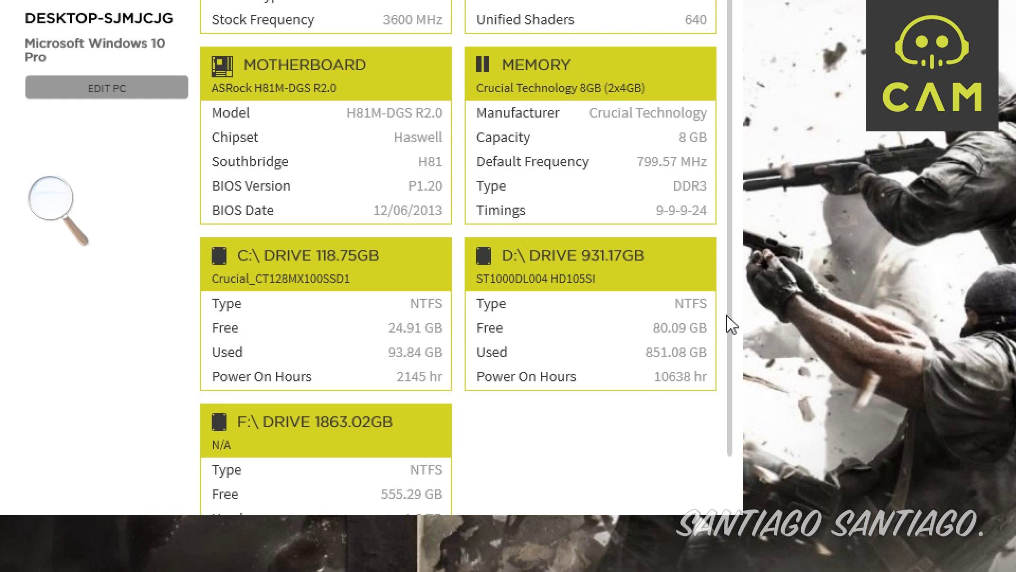
pyautogui.scroll(-1, 737, 323)
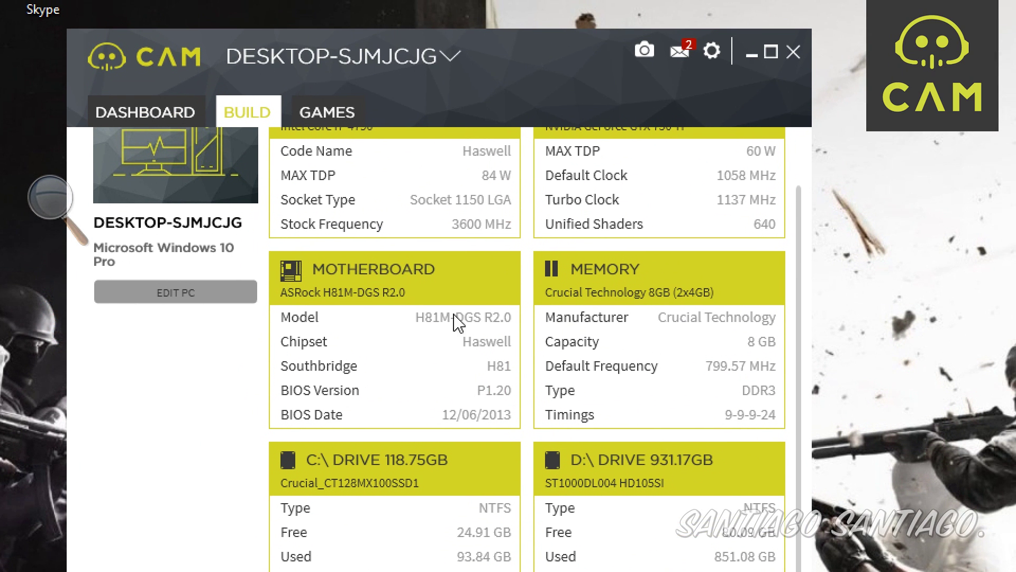
# Dismiss the login prompt, browse the Build and Games tabs, then return to the Dashboard
pyautogui.click(173, 298)
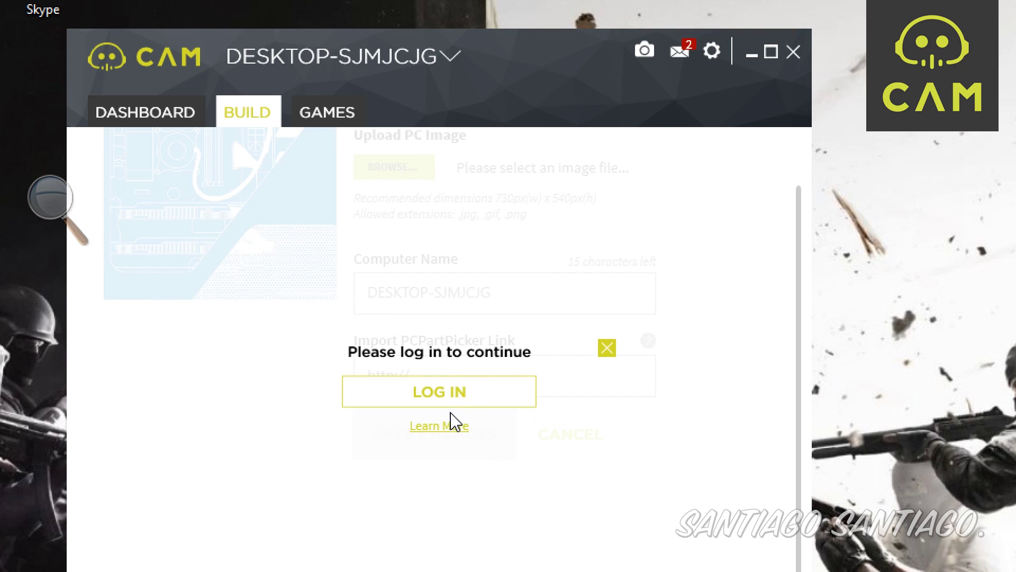
pyautogui.click(607, 349)
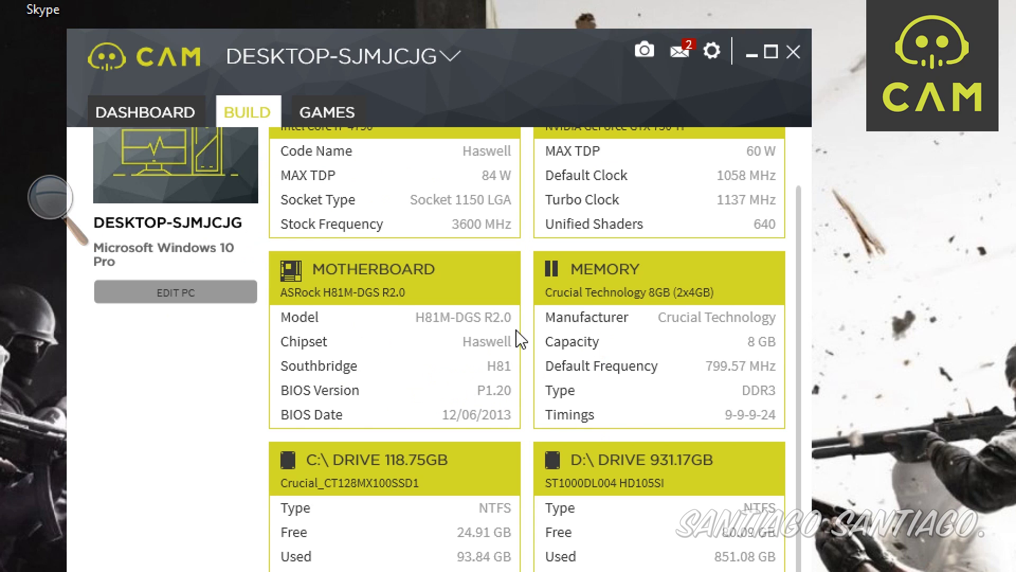
pyautogui.click(322, 117)
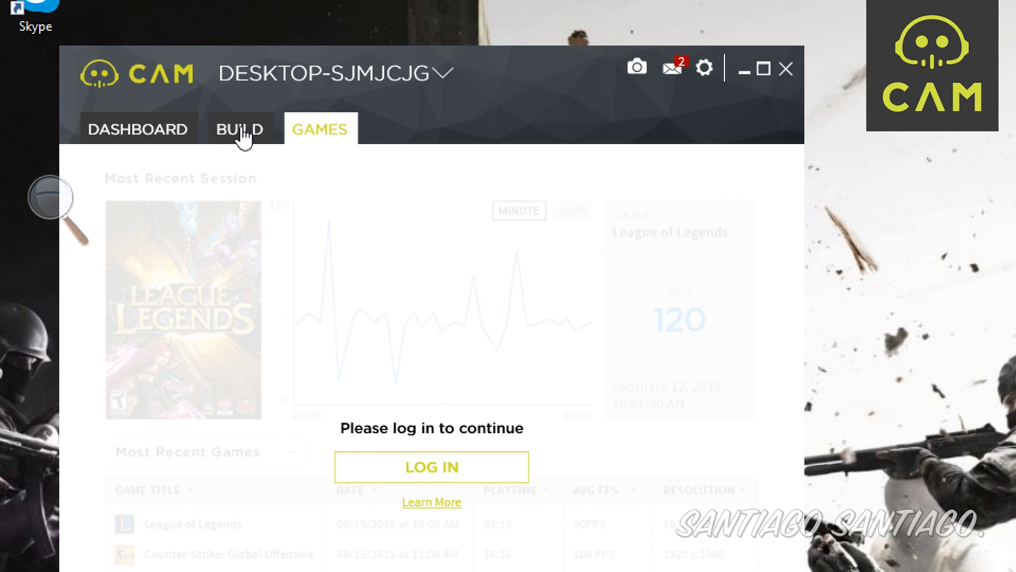
pyautogui.click(243, 135)
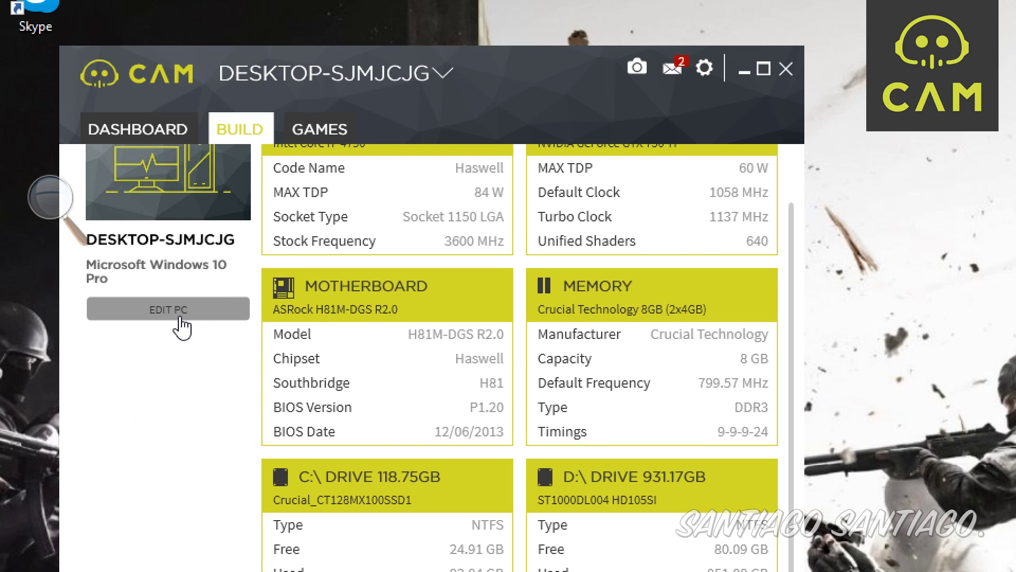
pyautogui.click(307, 139)
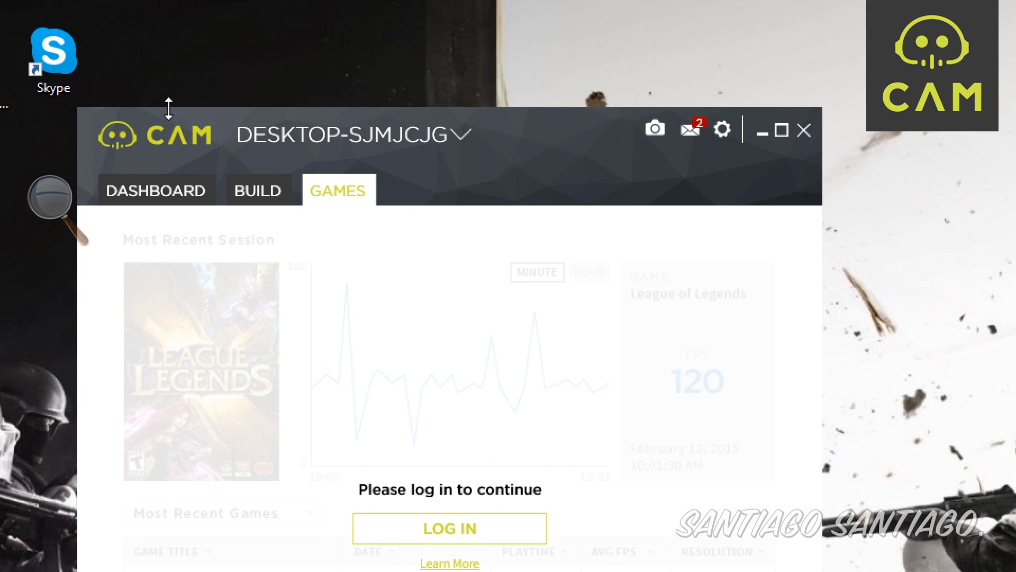
pyautogui.click(161, 189)
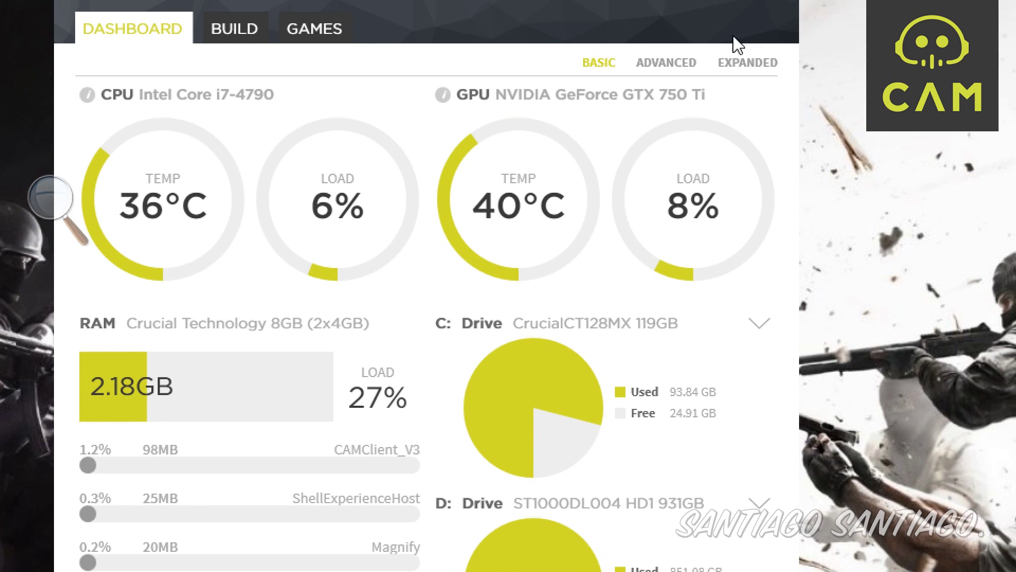
# Switch the Dashboard to Advanced and cycle CPU graphs through hour, day and week ranges
pyautogui.click(661, 65)
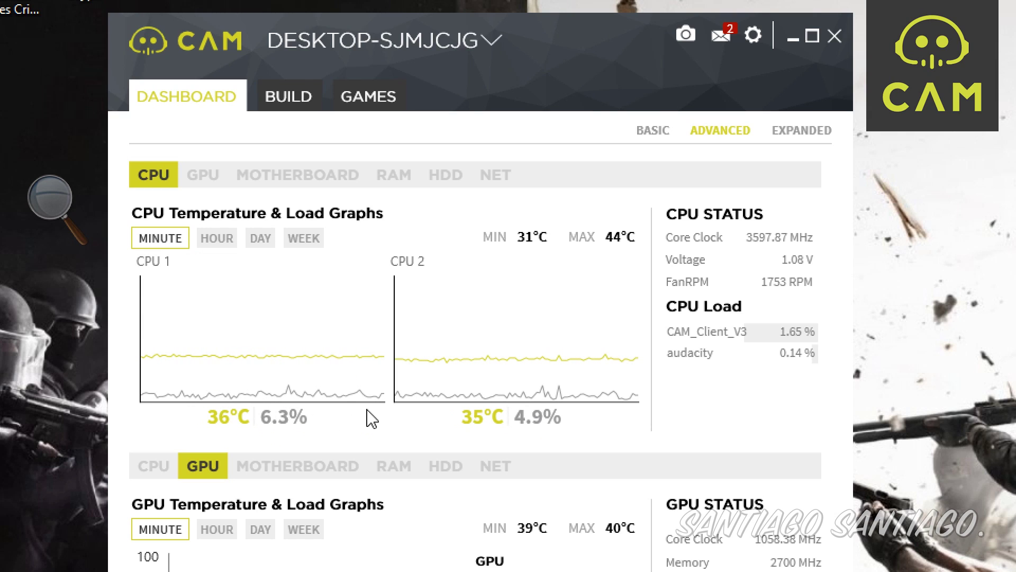
pyautogui.click(212, 243)
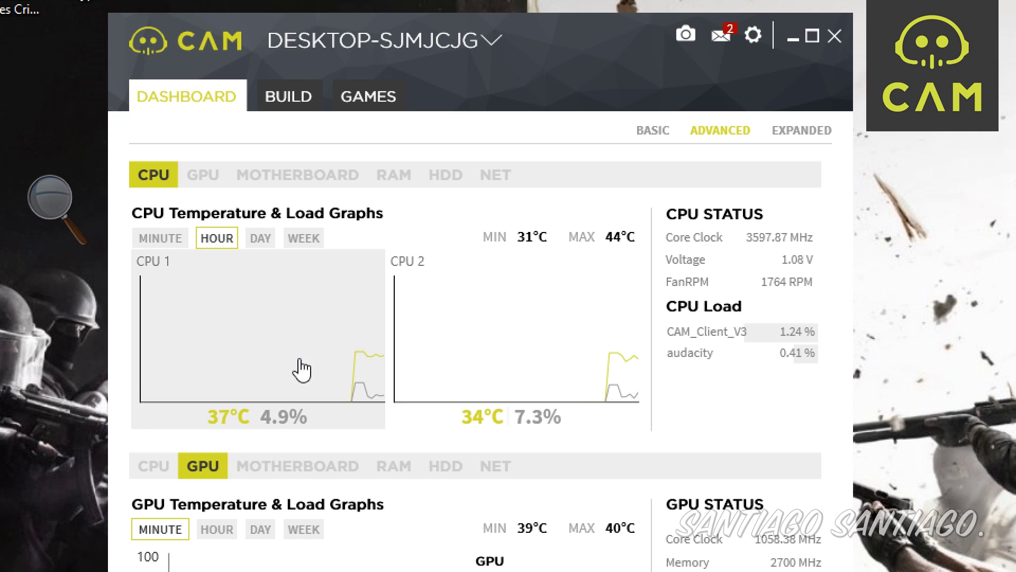
pyautogui.click(260, 241)
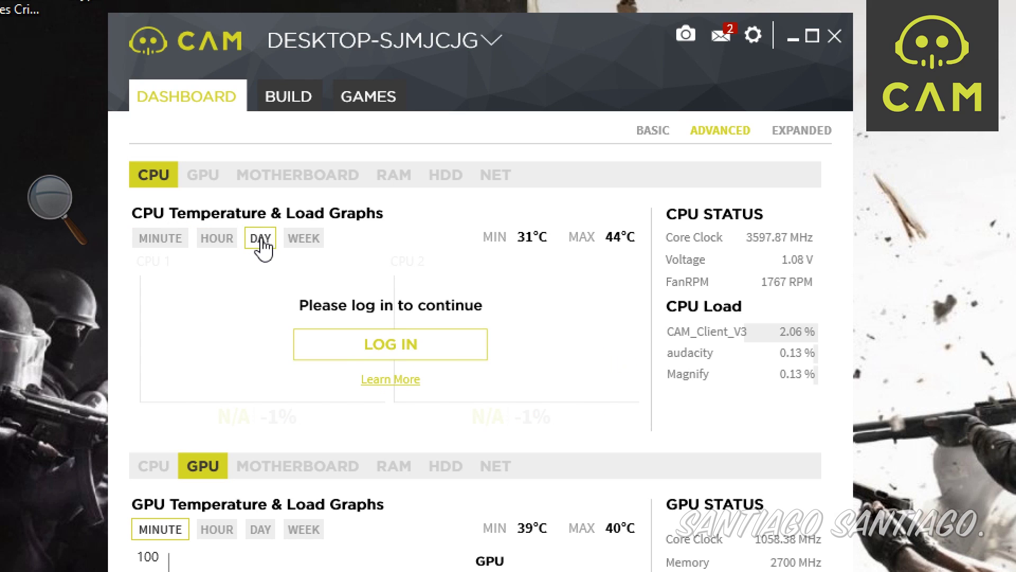
pyautogui.click(294, 241)
pyautogui.click(215, 239)
pyautogui.click(161, 240)
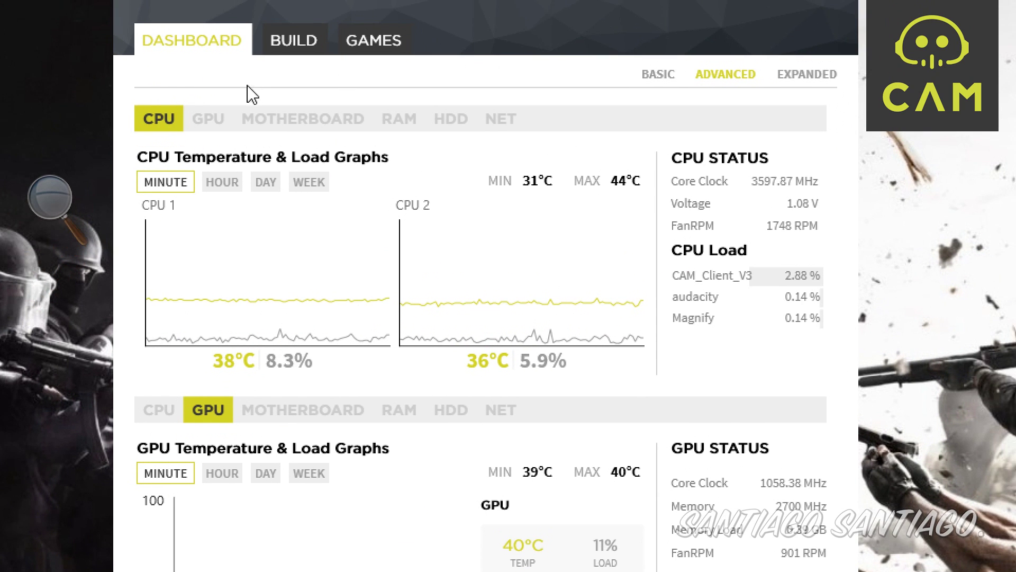
# Browse the GPU, motherboard, RAM, HDD SMART and network detail tabs
pyautogui.click(266, 59)
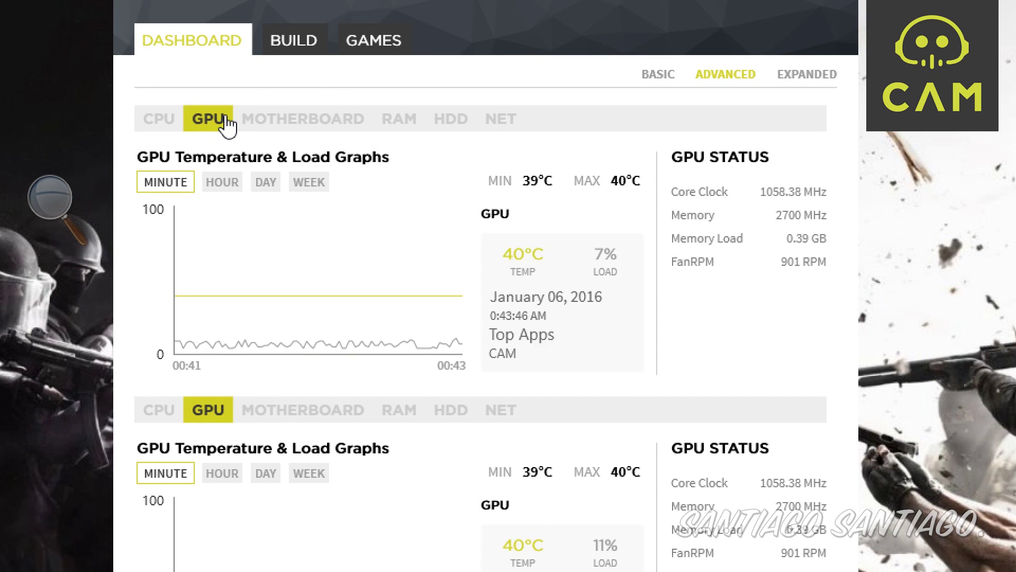
pyautogui.click(254, 127)
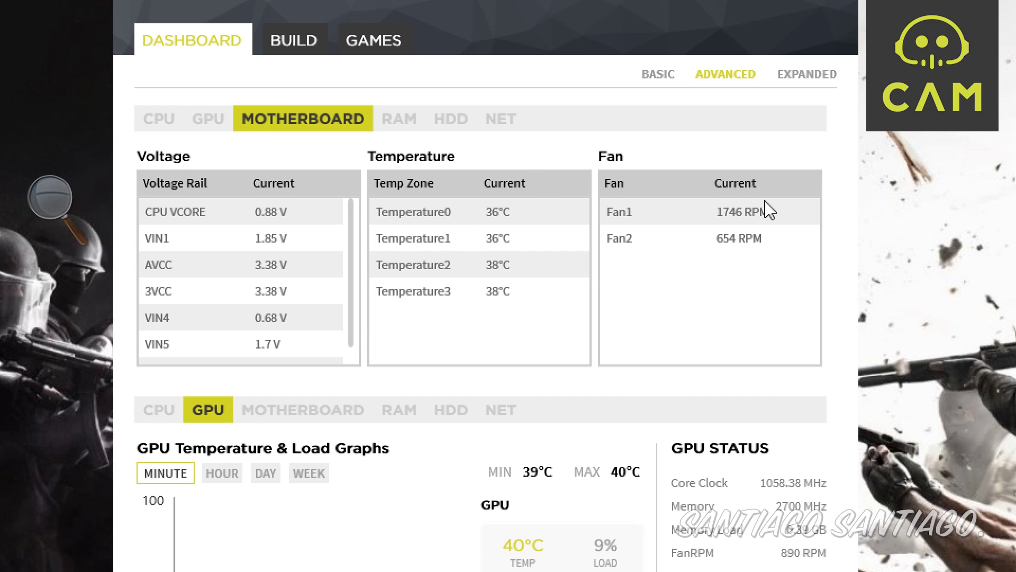
pyautogui.click(396, 120)
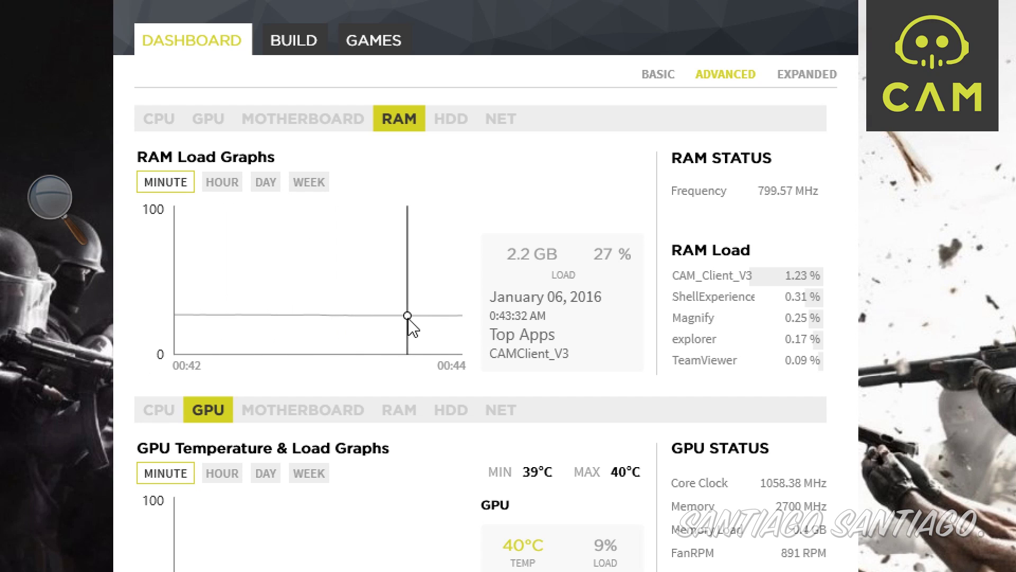
pyautogui.click(448, 120)
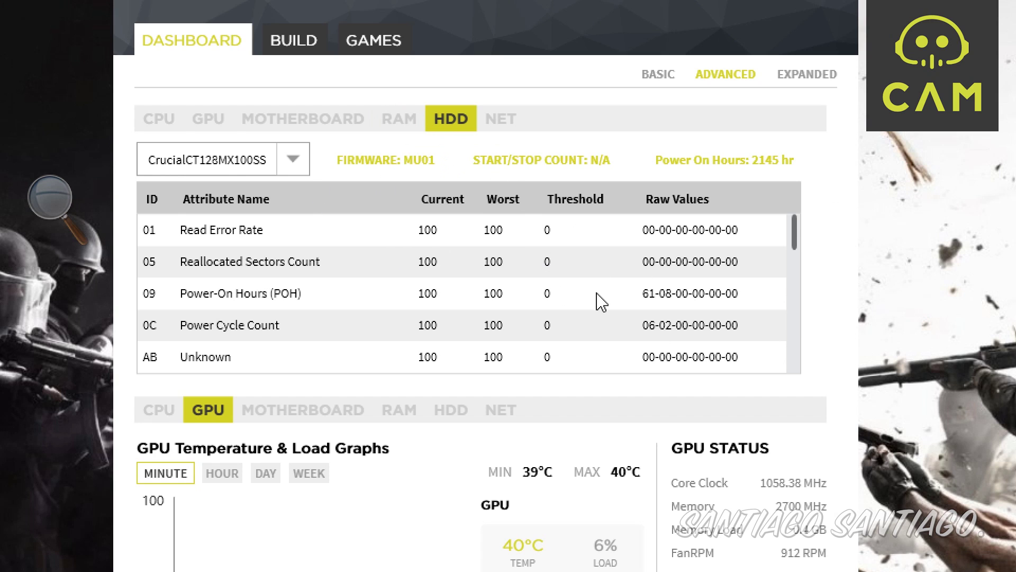
pyautogui.scroll(-1, 662, 294)
pyautogui.moveTo(796, 248); pyautogui.dragTo(794, 225)
pyautogui.click(507, 122)
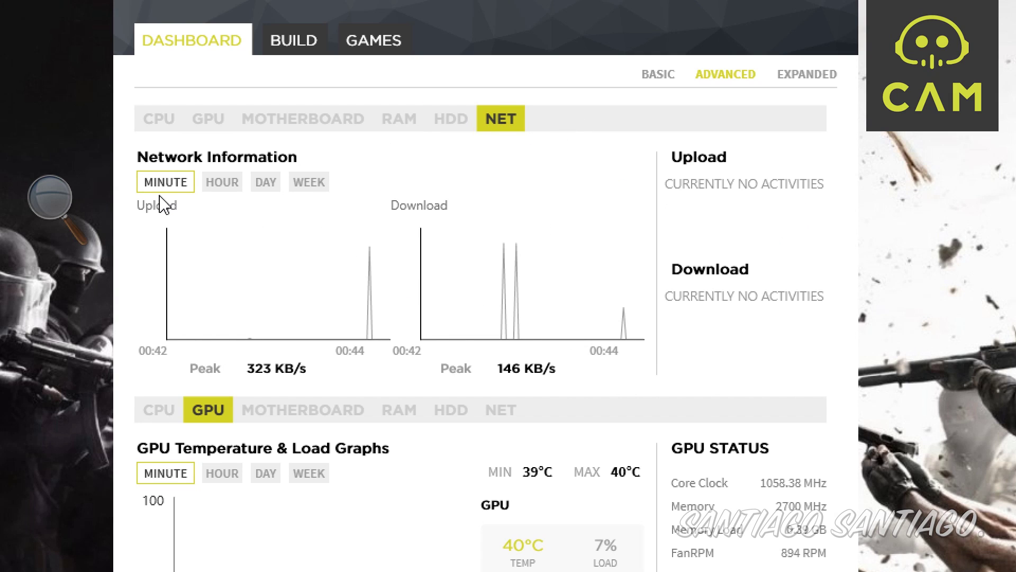
# Switch the top panel among motherboard, CPU and GPU, and the lower panel among CPU, motherboard and GPU
pyautogui.click(302, 122)
pyautogui.click(159, 123)
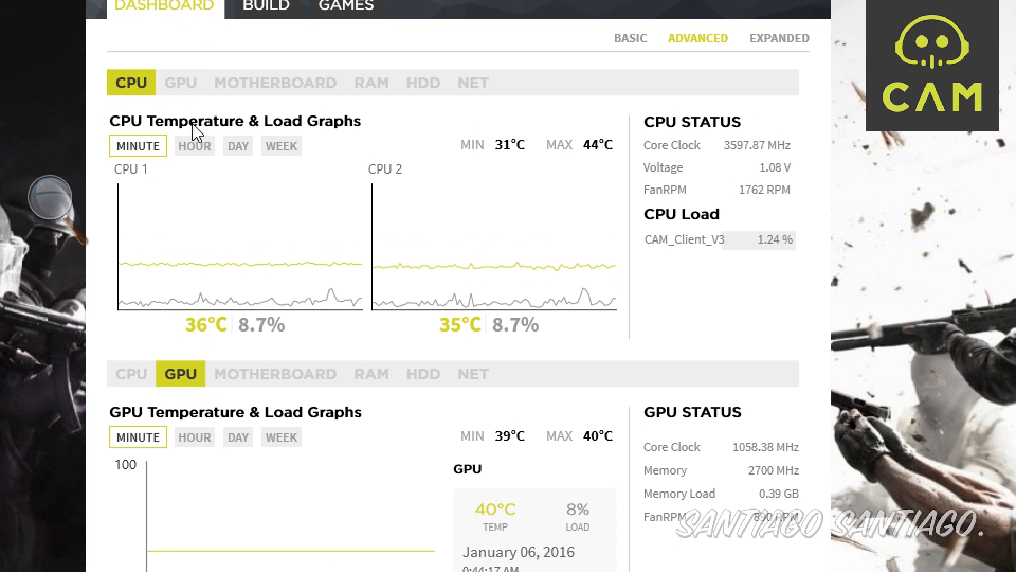
pyautogui.click(185, 8)
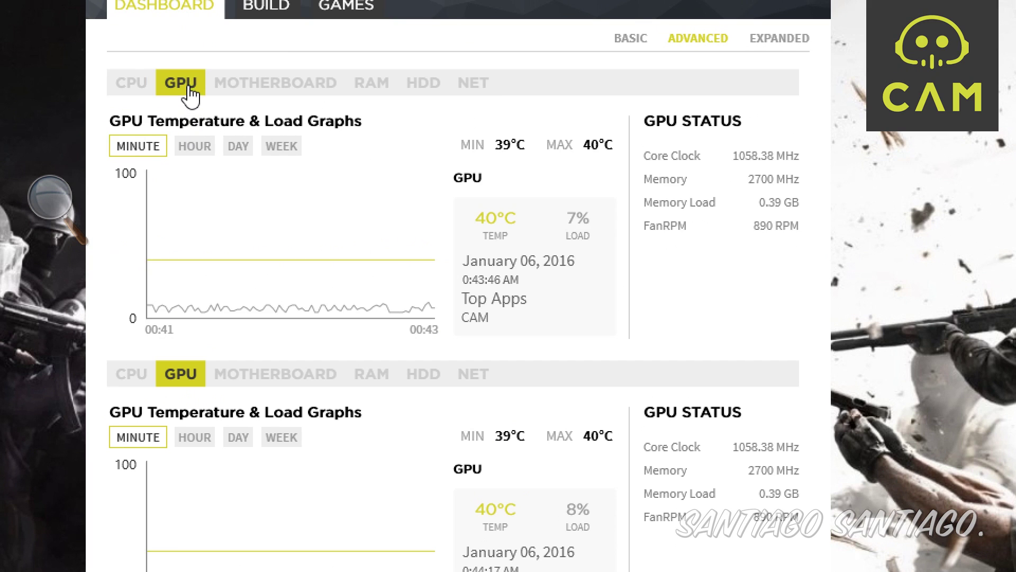
pyautogui.click(143, 7)
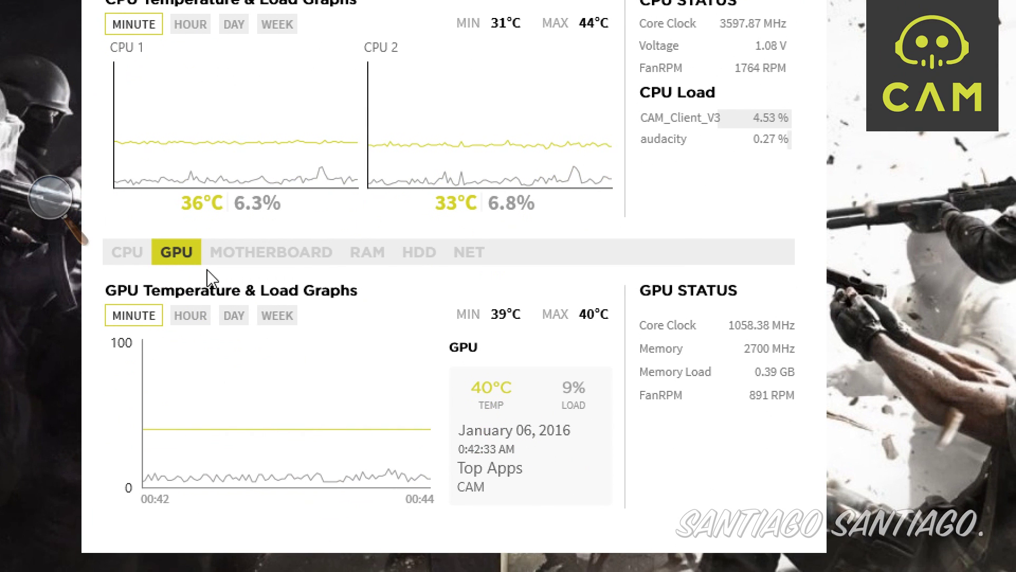
pyautogui.click(129, 262)
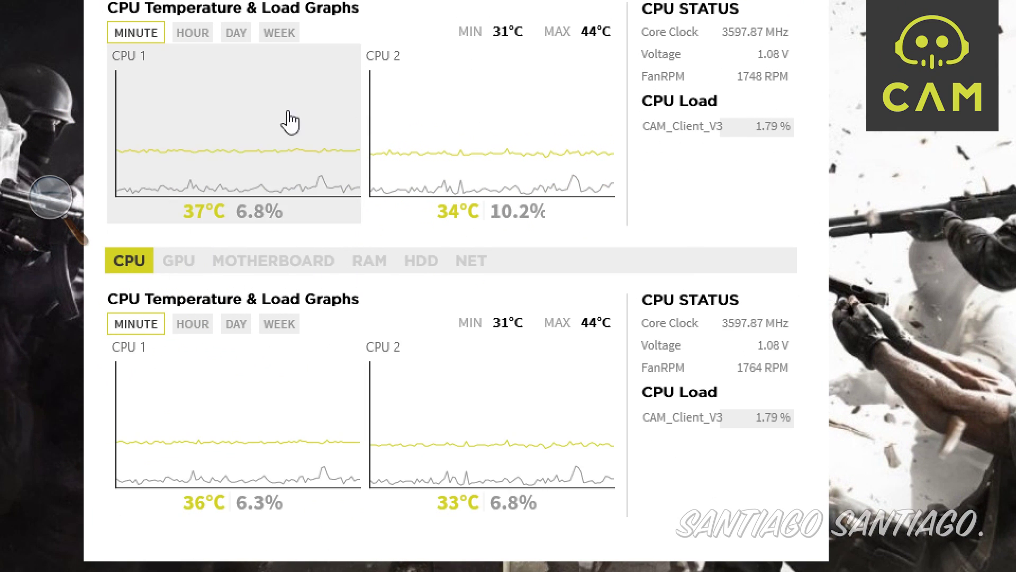
pyautogui.click(255, 264)
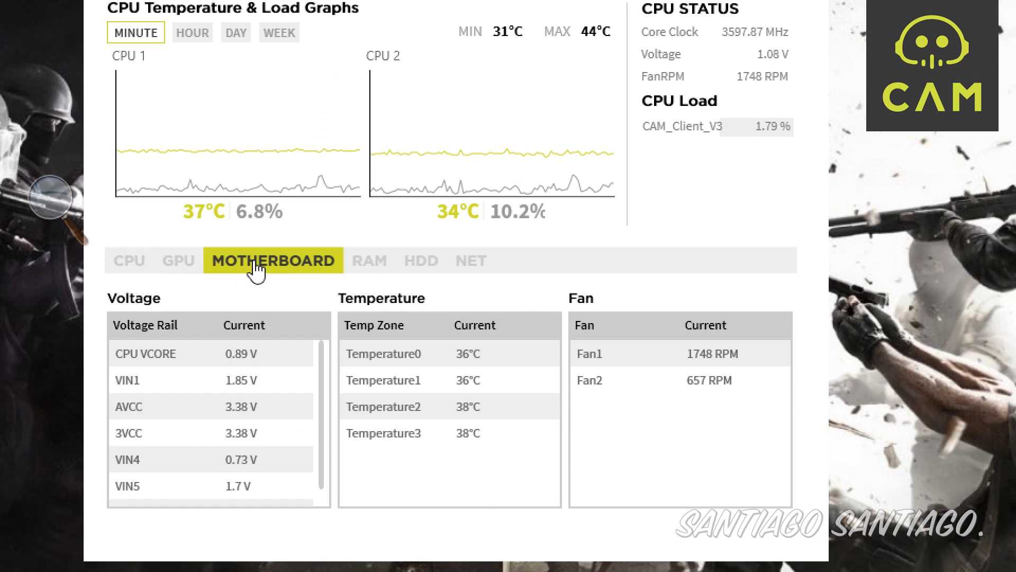
pyautogui.click(177, 262)
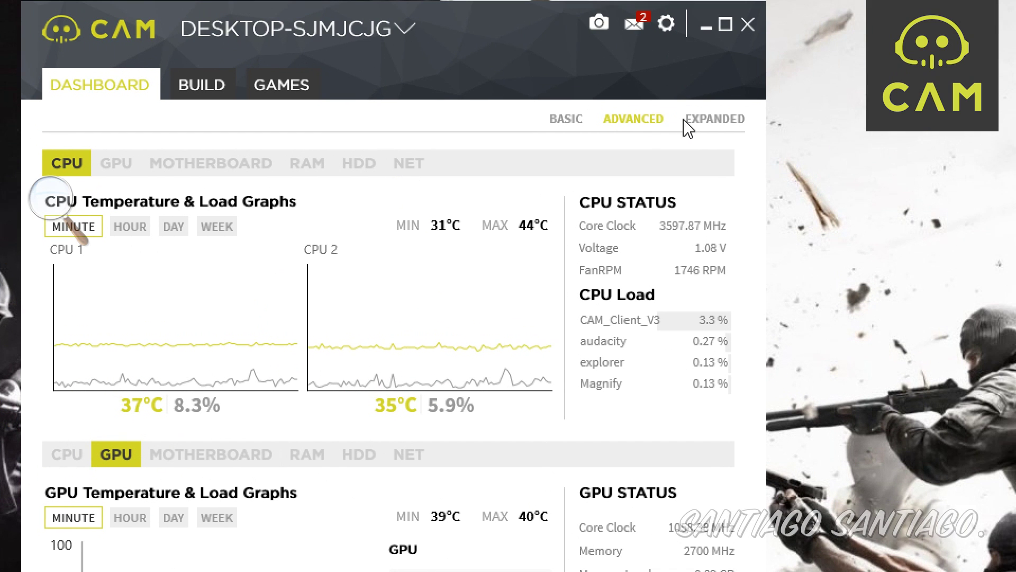
# Open the Expanded View and scroll through the Stats tables for every component
pyautogui.click(702, 121)
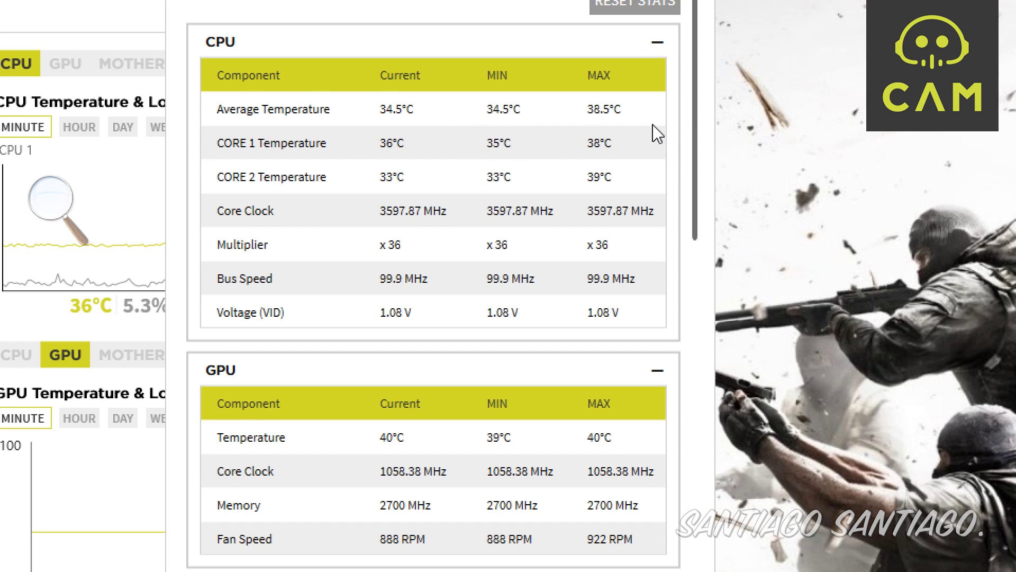
pyautogui.moveTo(697, 108); pyautogui.dragTo(696, 466)
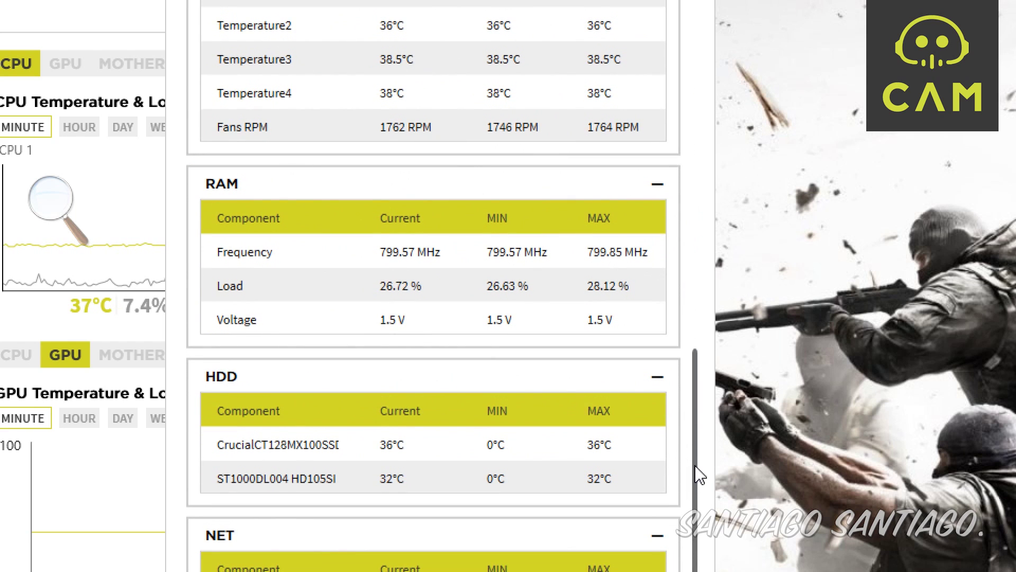
pyautogui.scroll(-1, 553, 450)
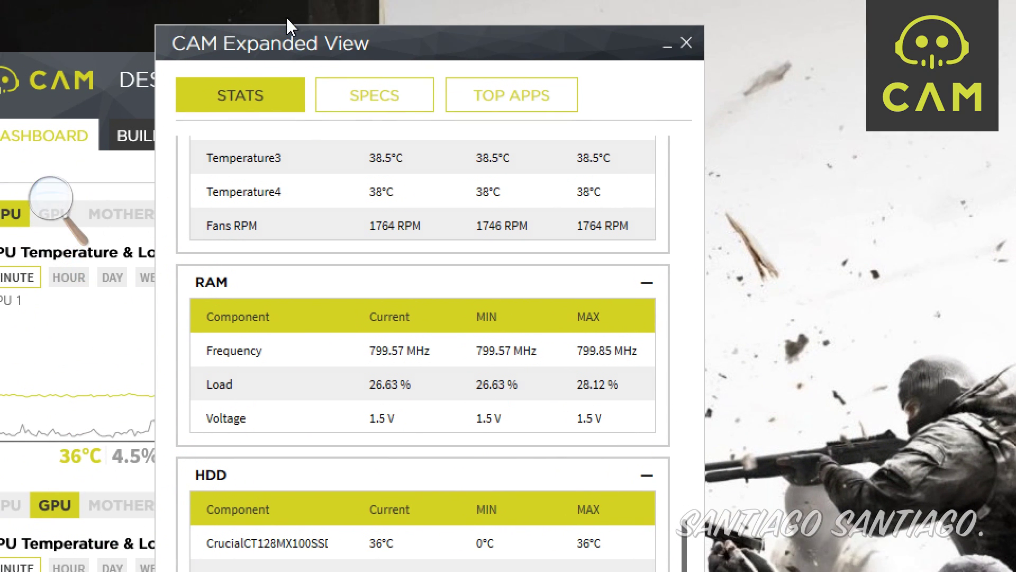
# Scroll through the Specs tables in Expanded View, then switch to Top Apps
pyautogui.click(355, 102)
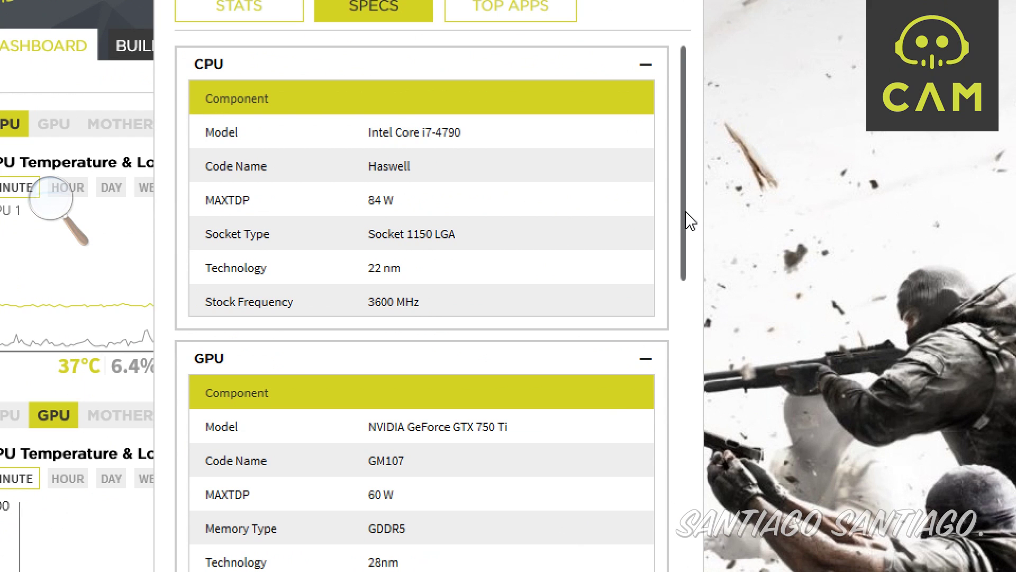
pyautogui.moveTo(686, 310); pyautogui.dragTo(678, 379)
pyautogui.moveTo(674, 279); pyautogui.dragTo(675, 322)
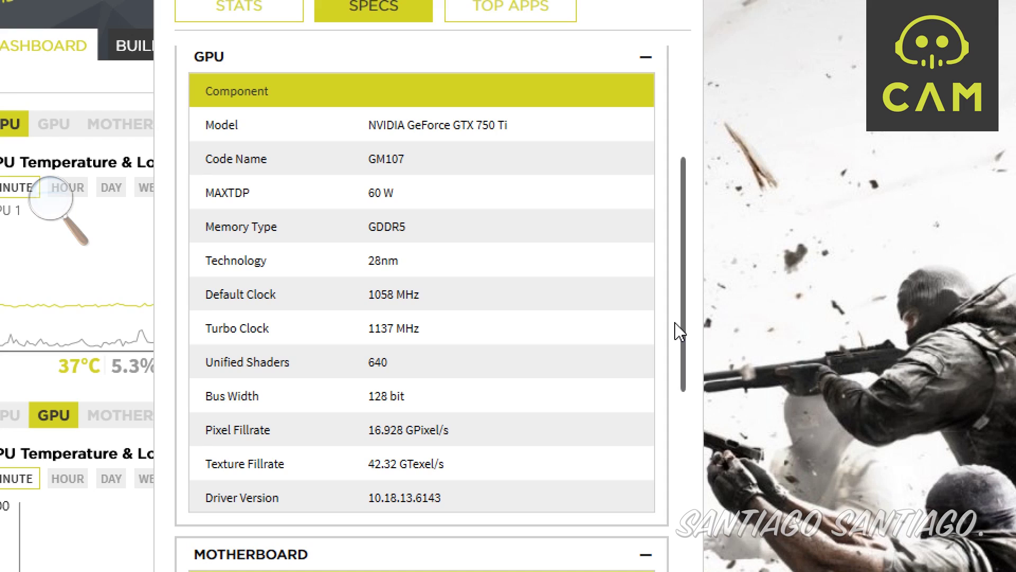
pyautogui.moveTo(681, 331); pyautogui.dragTo(681, 227)
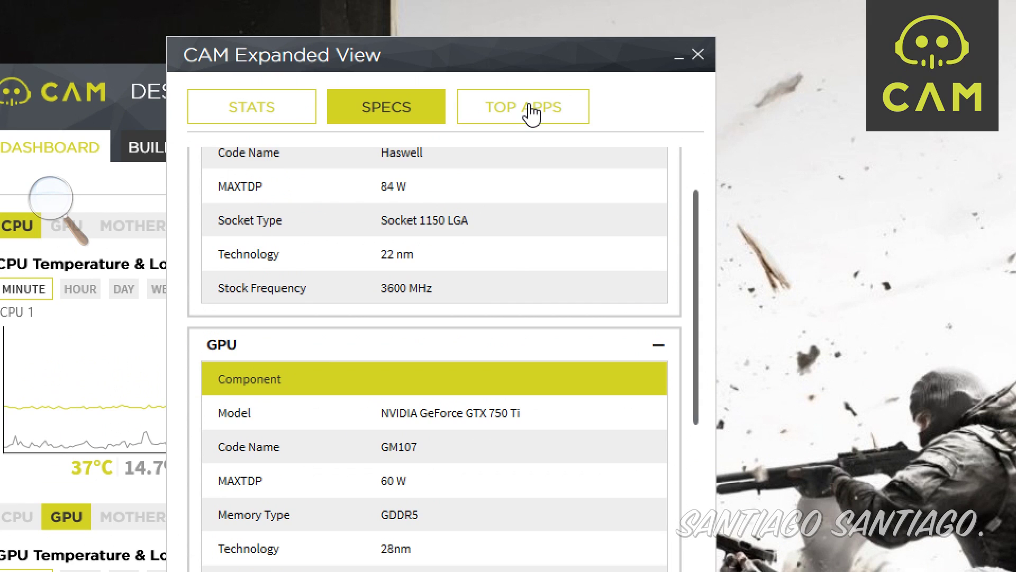
pyautogui.click(527, 84)
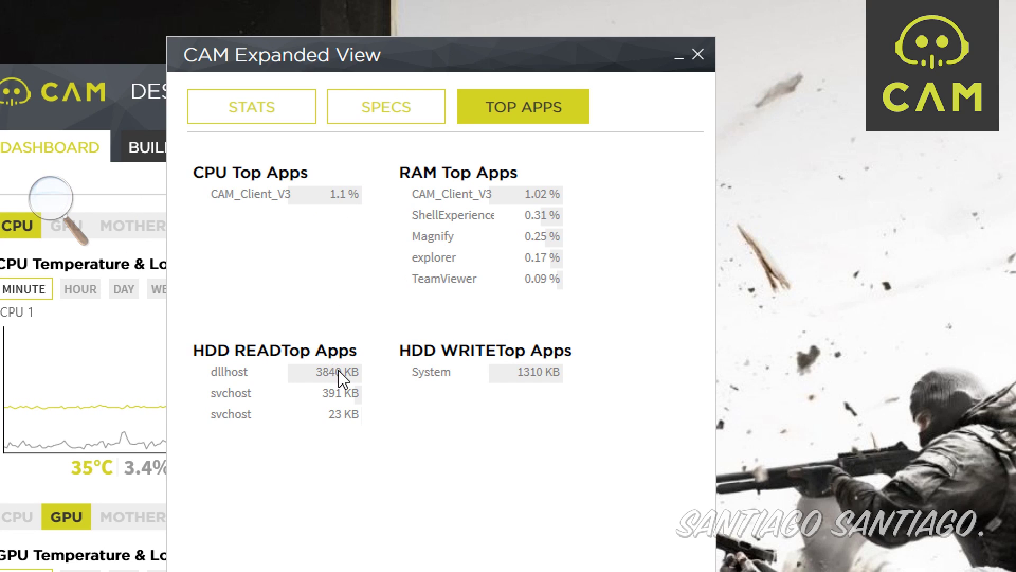
pyautogui.click(697, 54)
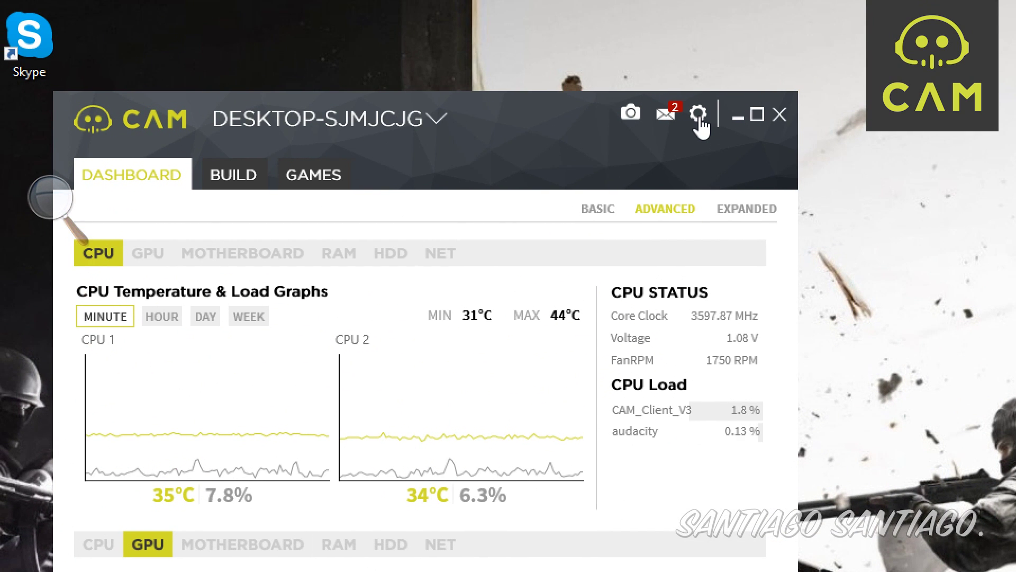
pyautogui.click(698, 117)
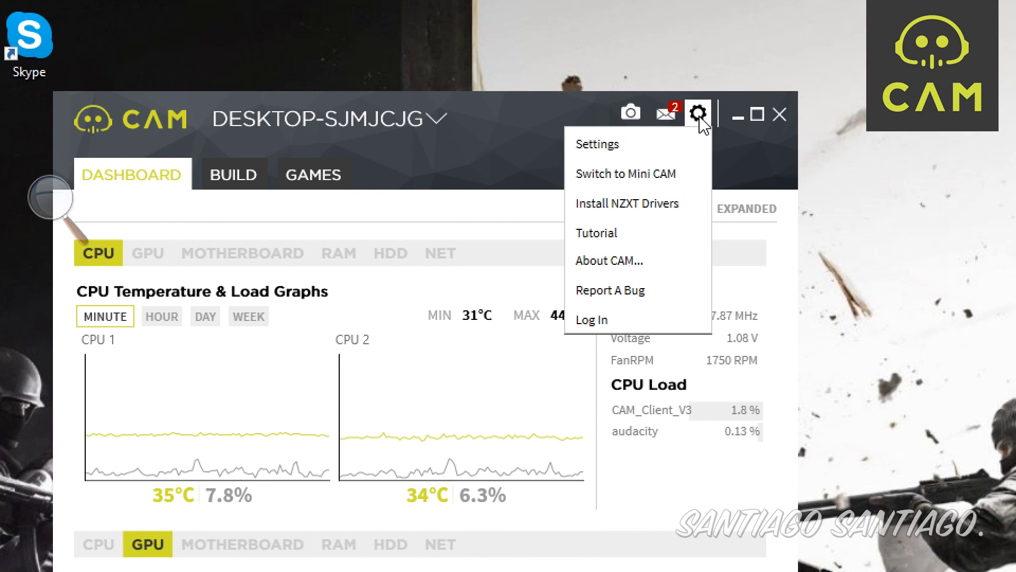
pyautogui.click(607, 318)
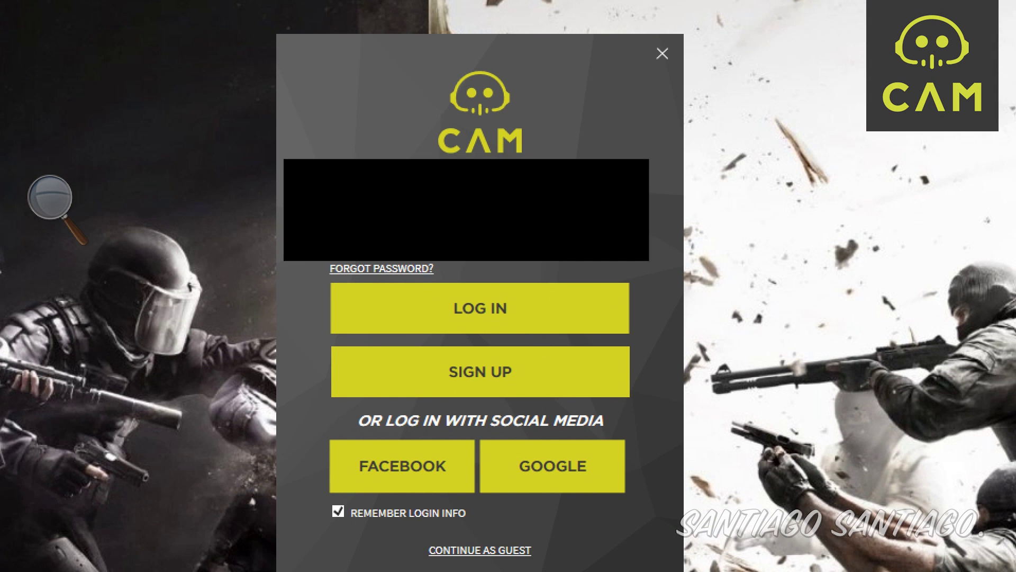
pyautogui.press('Return')
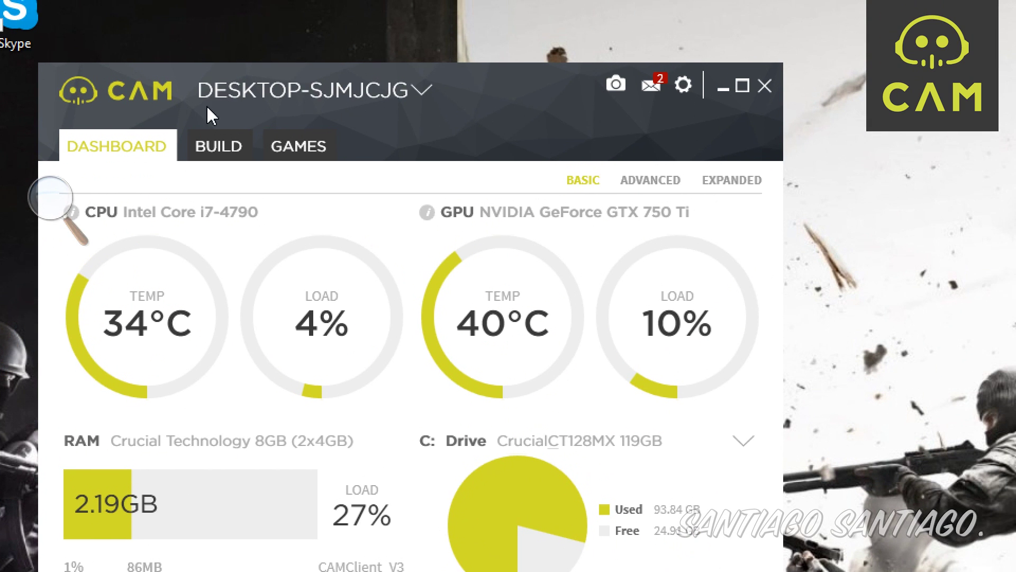
# Rename the PC from DESKTOP-SJMJCJG to the owner's chosen PC name and save
pyautogui.click(218, 148)
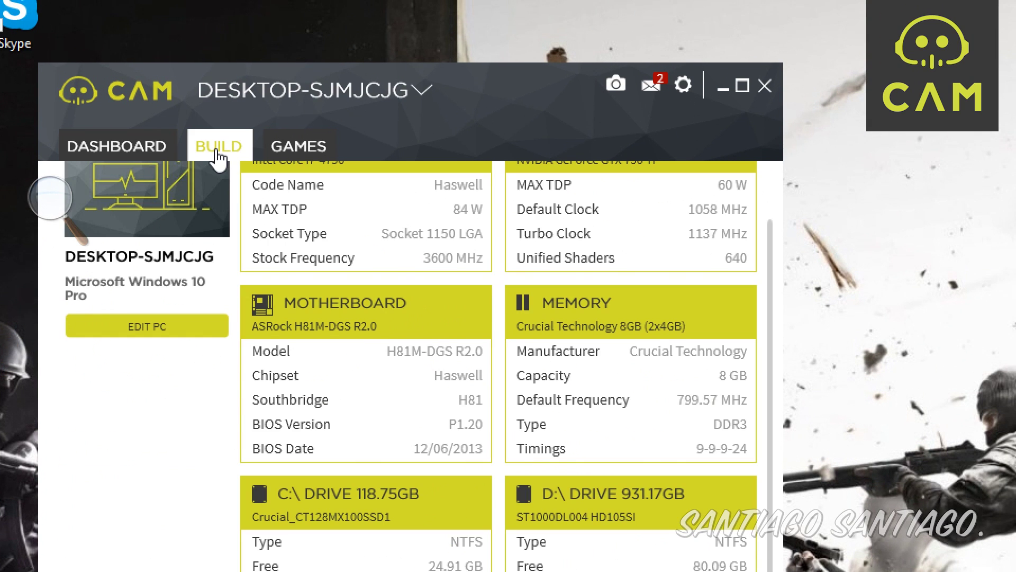
pyautogui.click(139, 323)
pyautogui.moveTo(529, 316); pyautogui.dragTo(324, 324)
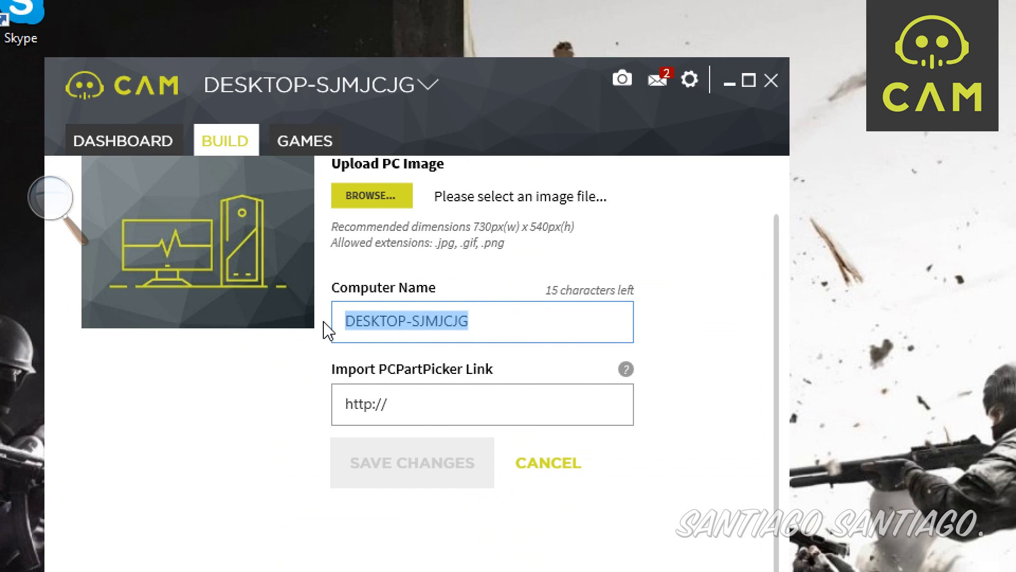
pyautogui.write("Santiago Santiago's PC")
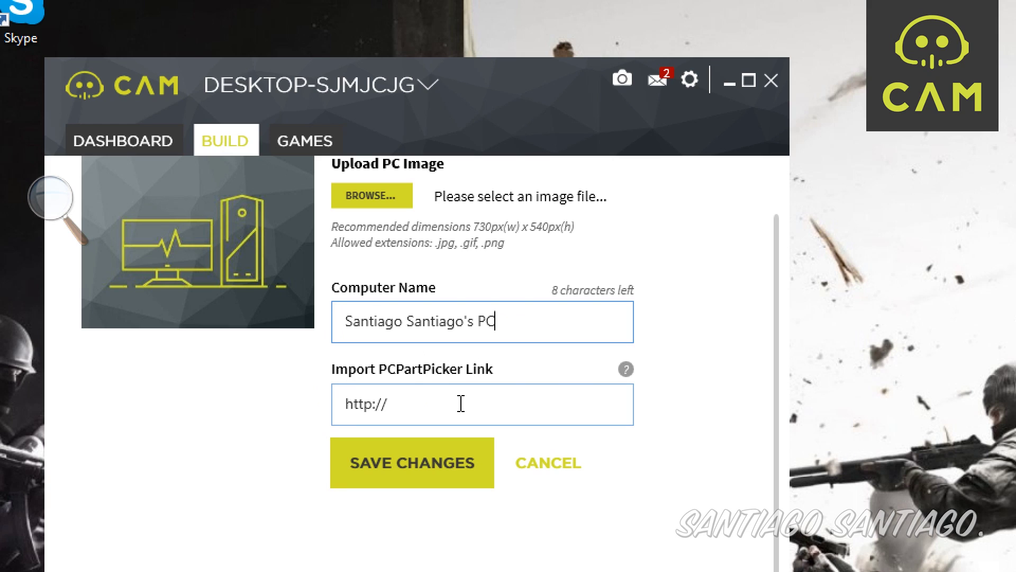
pyautogui.click(434, 475)
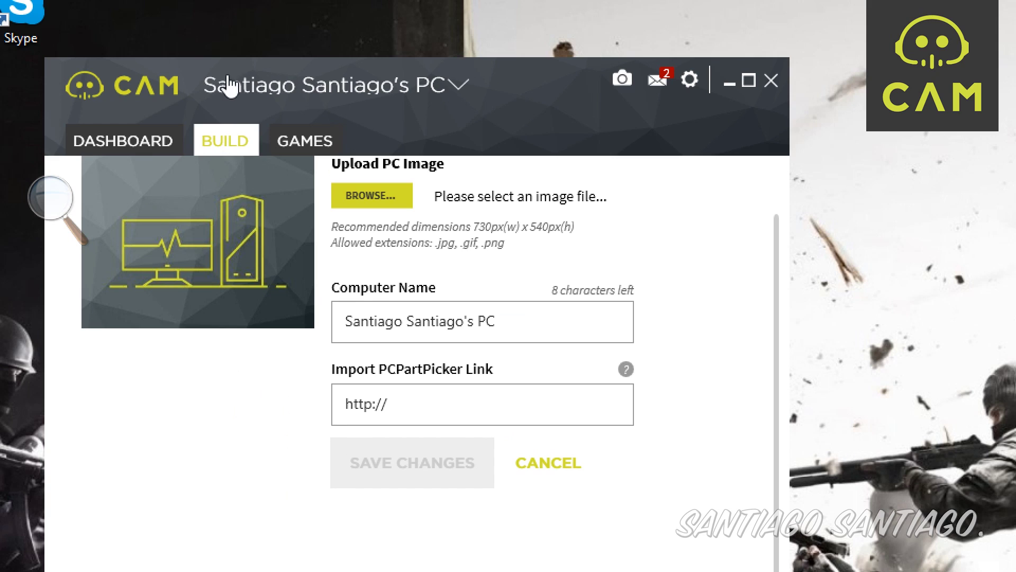
# Open the Manage Computers dialog from the linked computers list and close it again
pyautogui.click(458, 87)
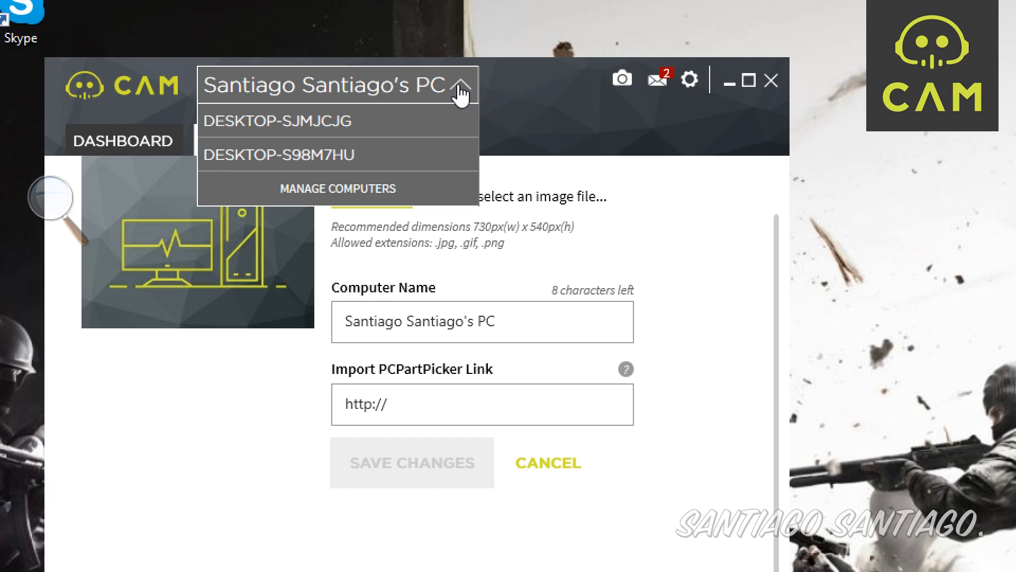
pyautogui.click(344, 191)
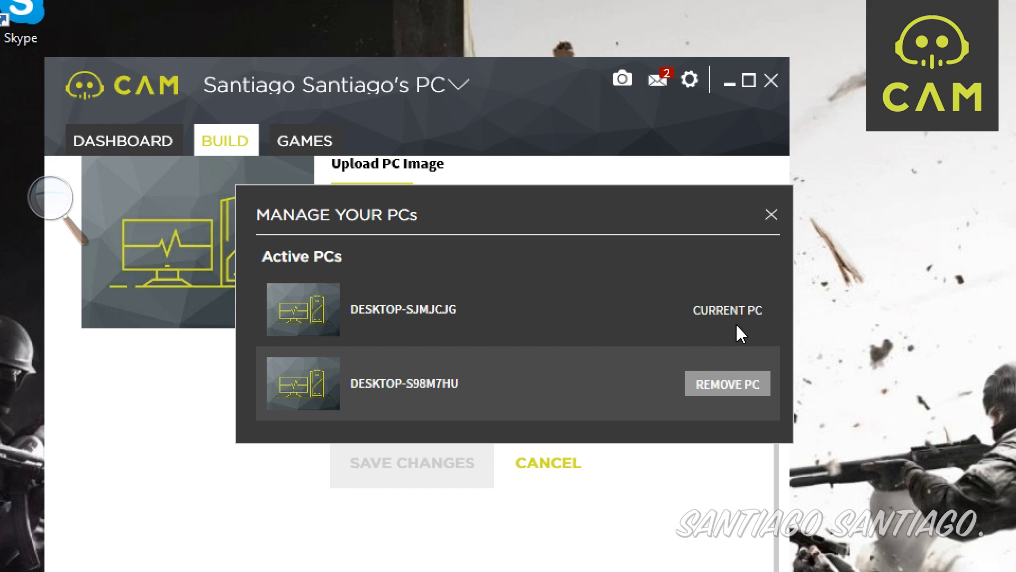
pyautogui.click(771, 215)
pyautogui.scroll(1, 488, 246)
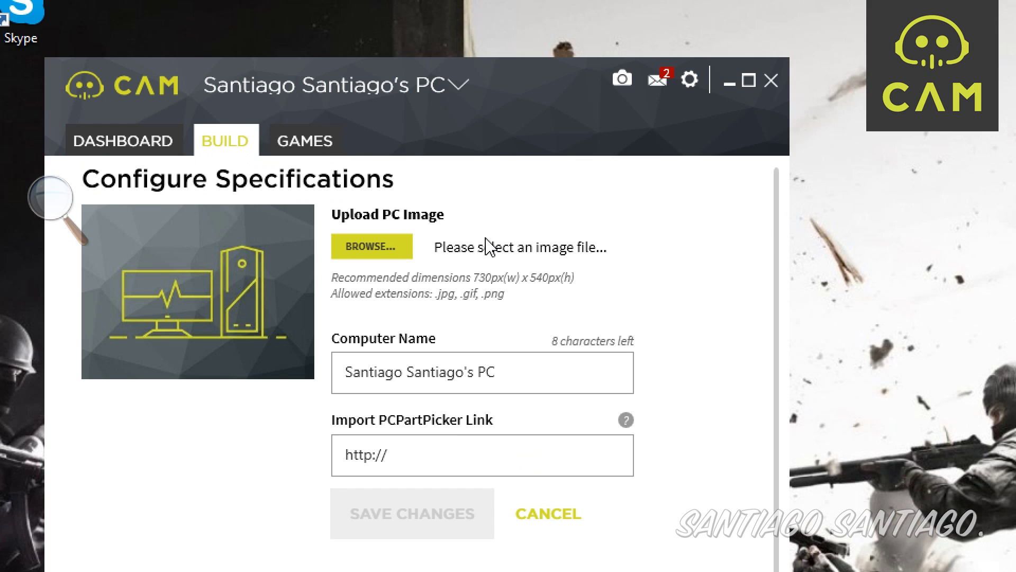
pyautogui.scroll(-1, 722, 479)
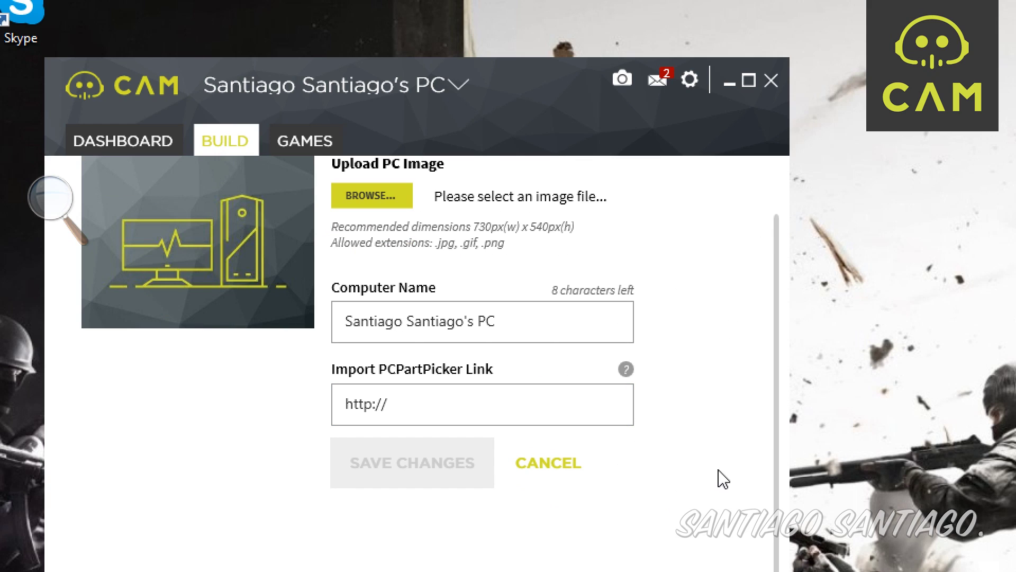
# Review the FPS Overlay settings from the Games page and close the settings window
pyautogui.click(304, 139)
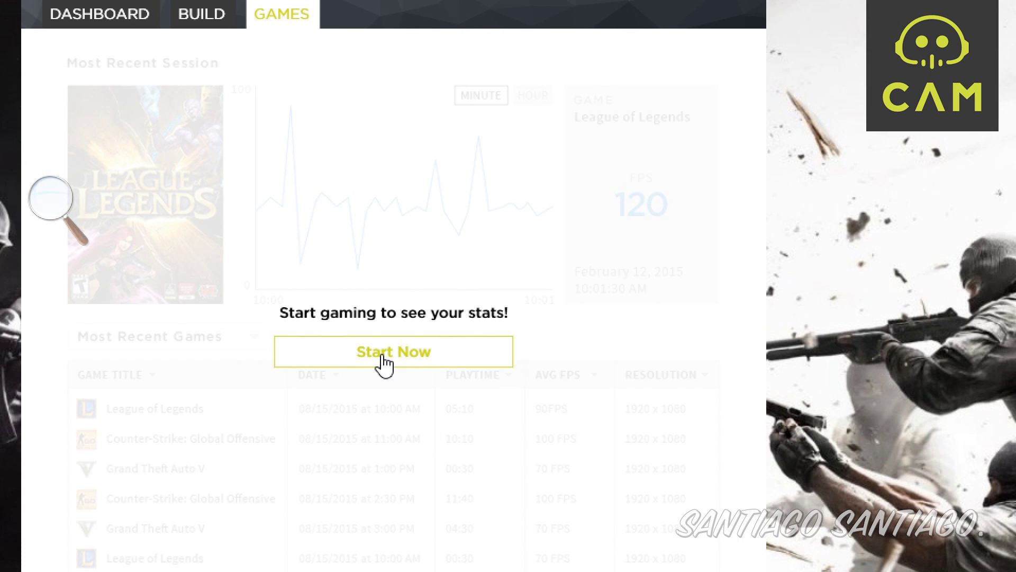
pyautogui.click(382, 357)
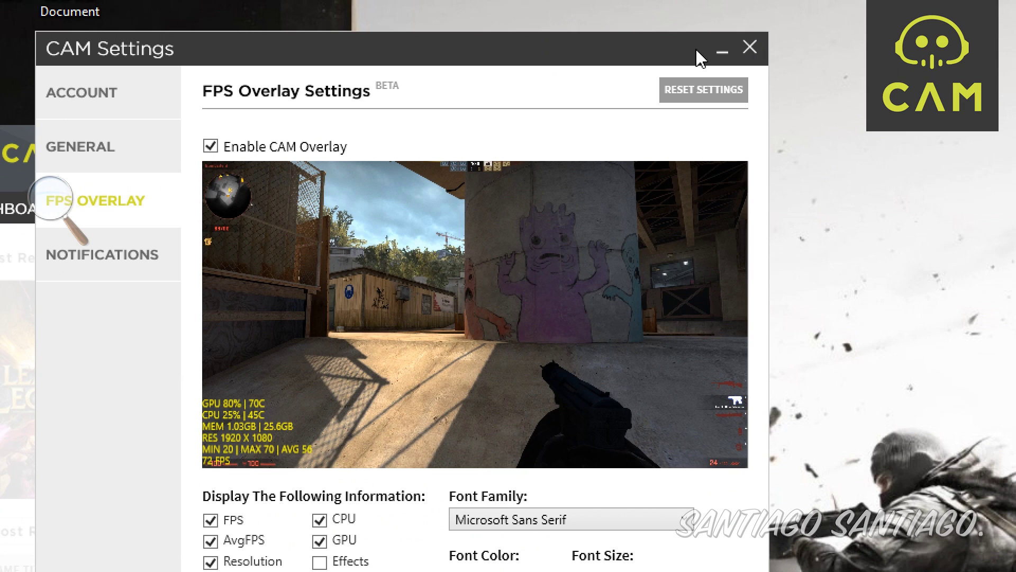
pyautogui.click(750, 48)
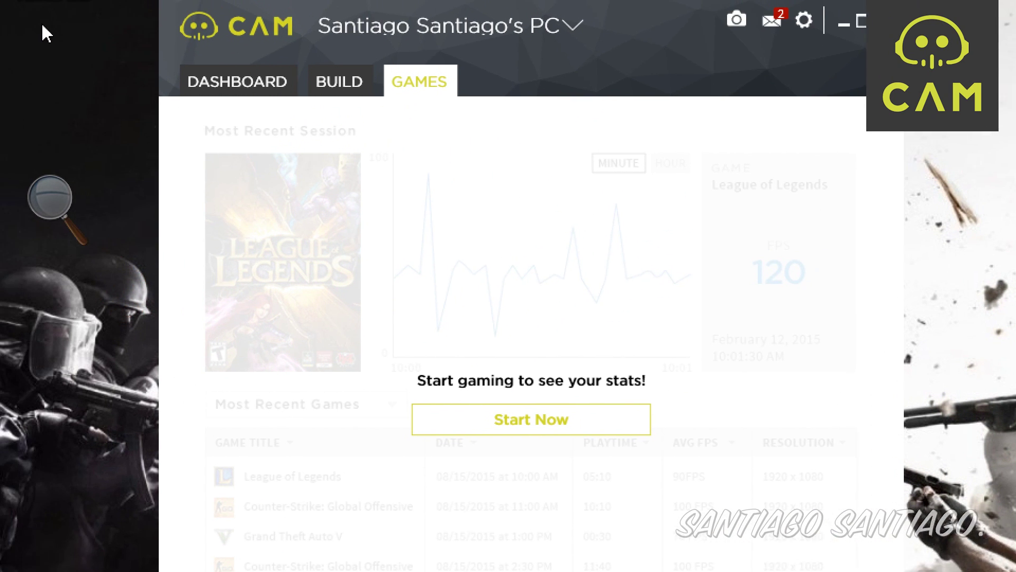
# Open and close the screen Magnifier, then select the Sherlock Holmes desktop shortcut
pyautogui.doubleClick(50, 199)
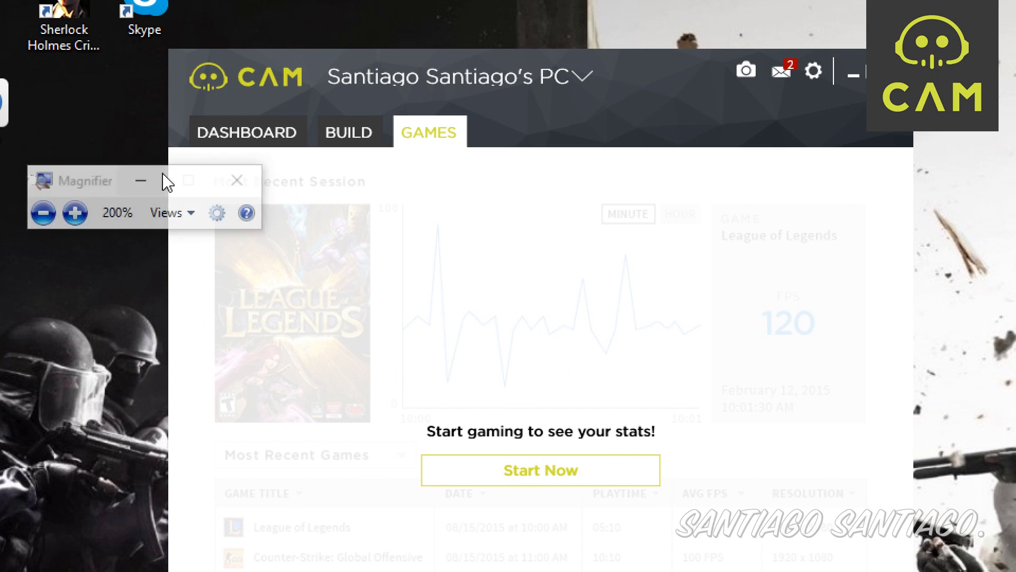
pyautogui.click(233, 182)
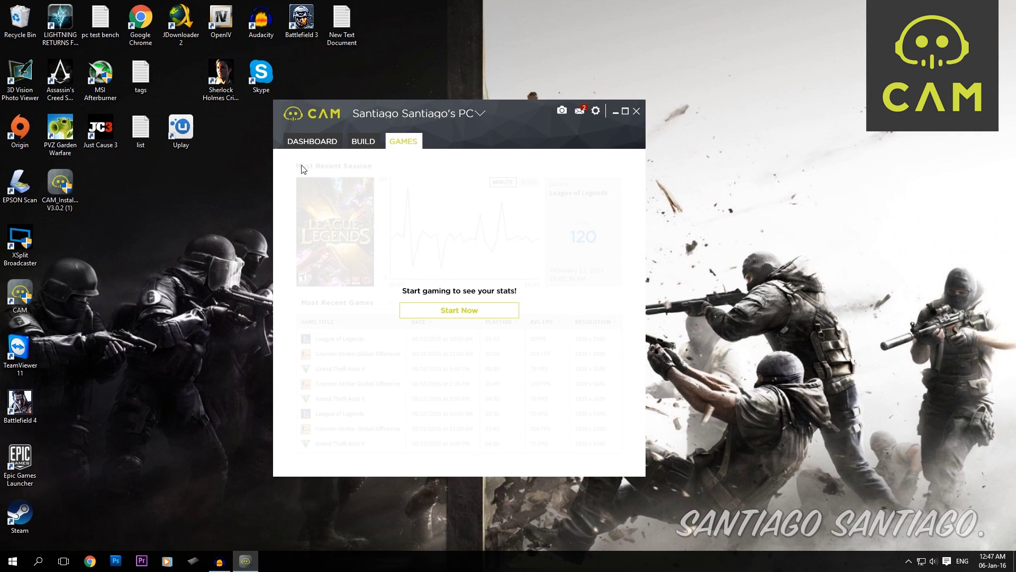
pyautogui.click(235, 93)
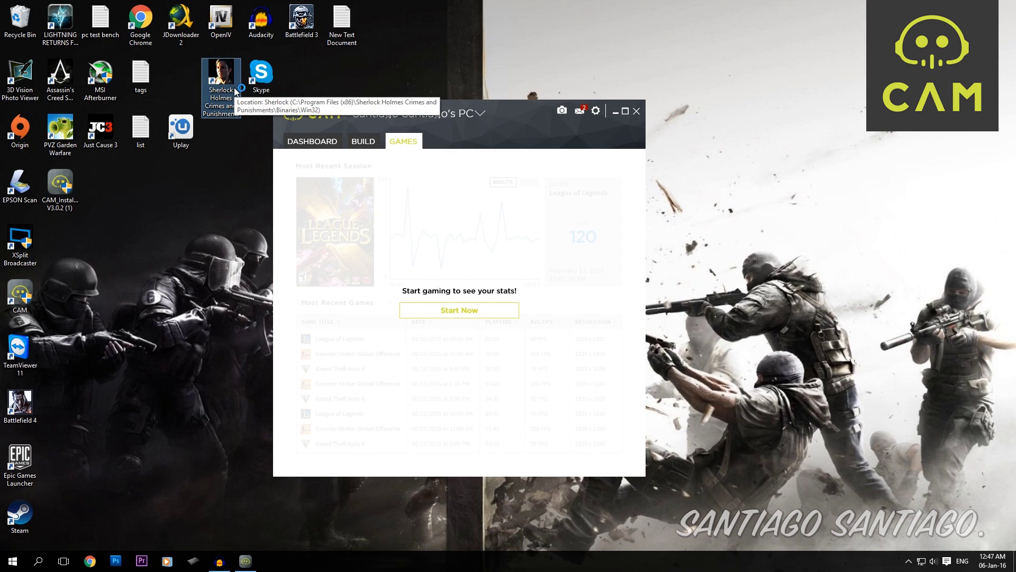
# Run Sherlock Holmes: Crimes & Punishments with the FPS overlay, then exit and confirm quitting
pyautogui.doubleClick(234, 89)
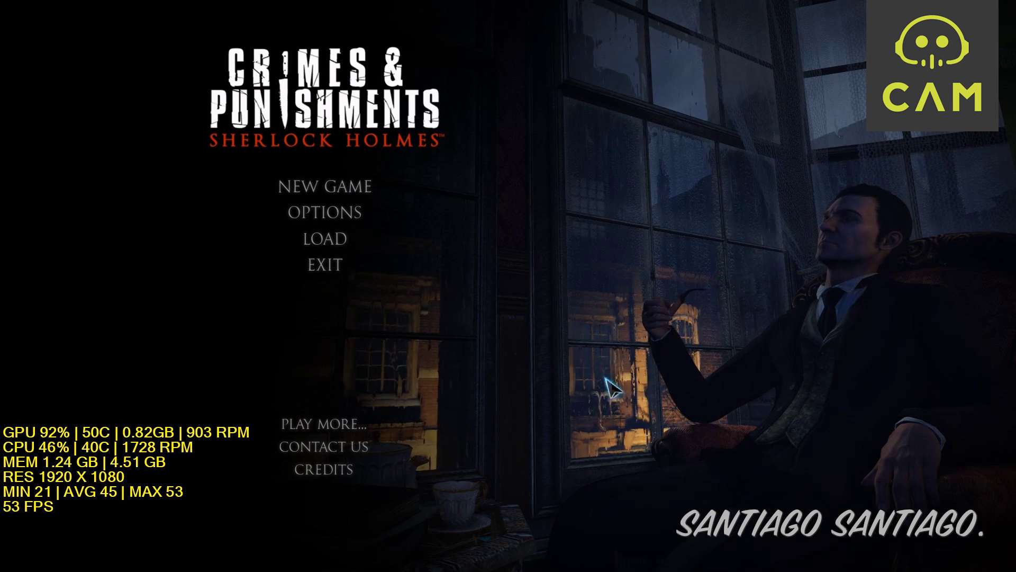
pyautogui.click(365, 278)
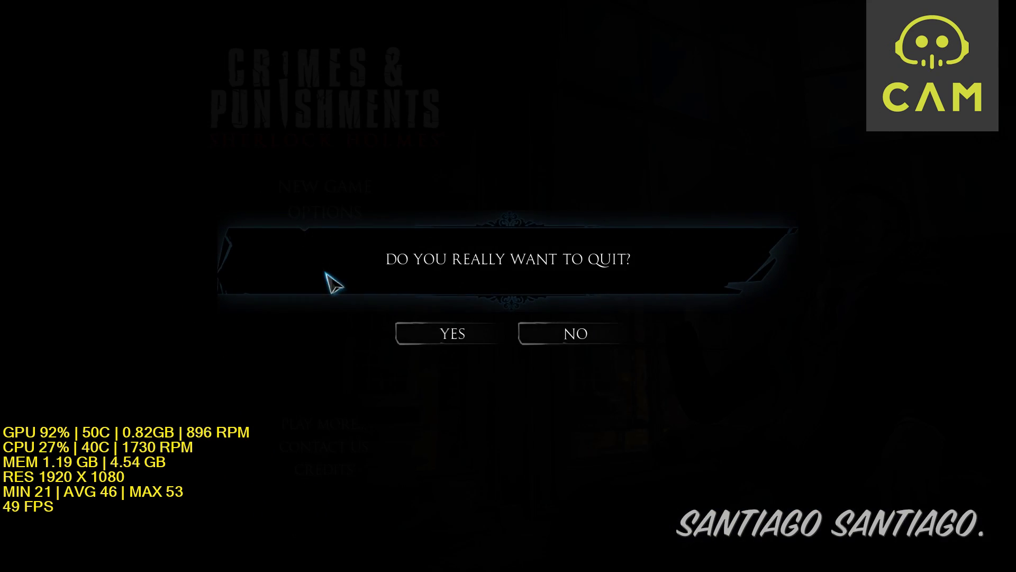
pyautogui.click(449, 334)
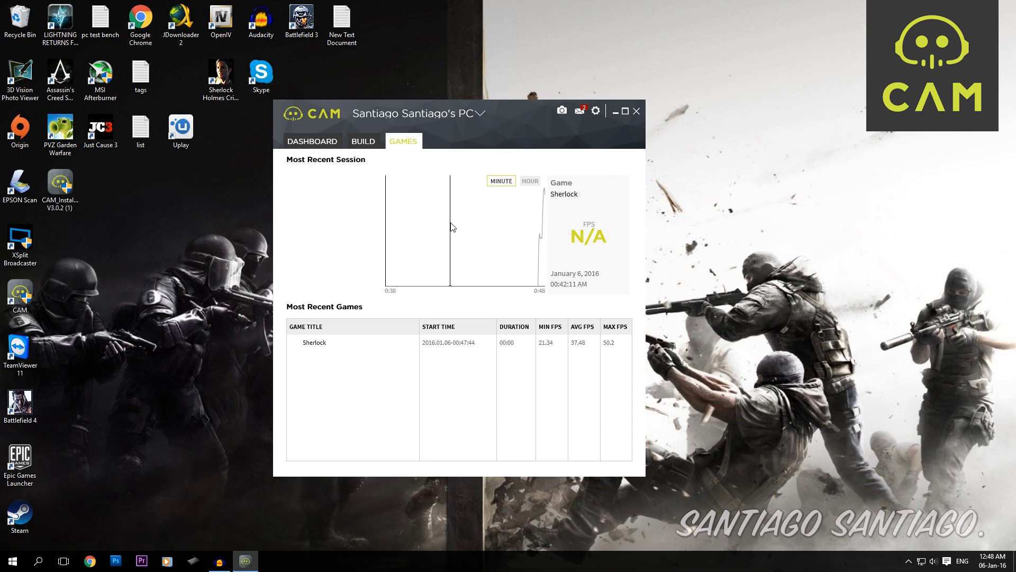
pyautogui.click(365, 146)
pyautogui.click(398, 148)
pyautogui.press('super+plus')
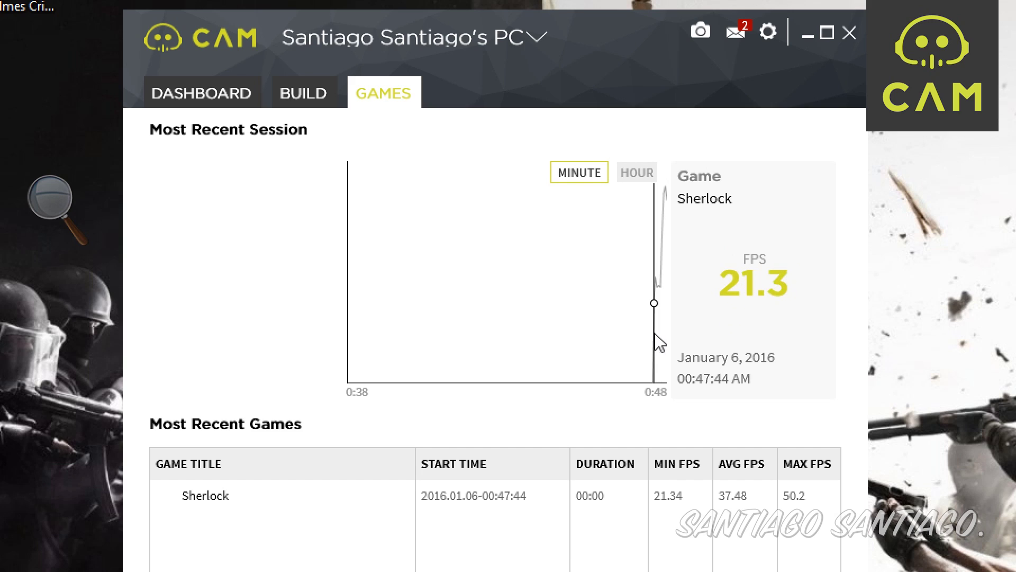
pyautogui.click(626, 179)
pyautogui.click(586, 180)
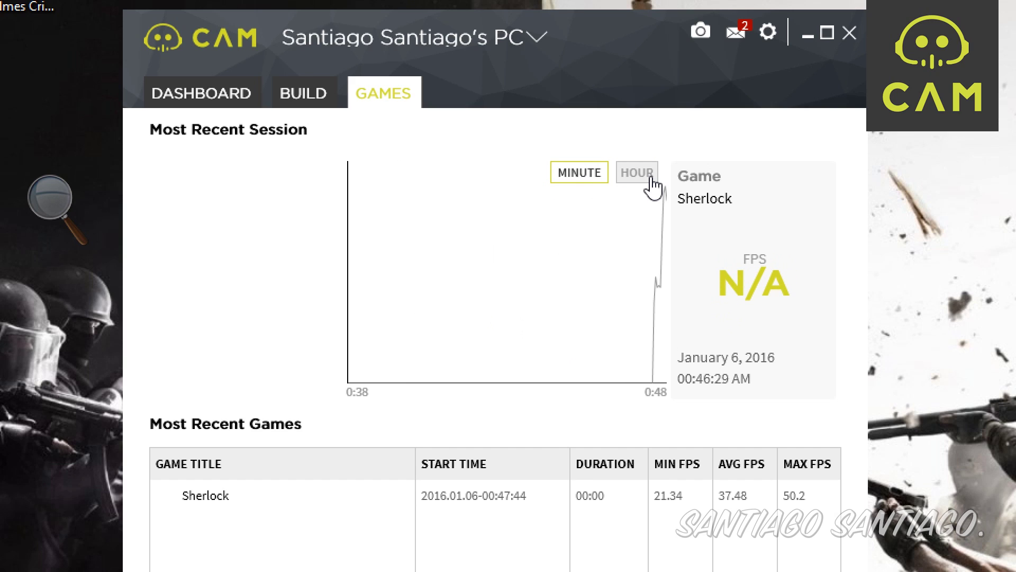
pyautogui.click(651, 178)
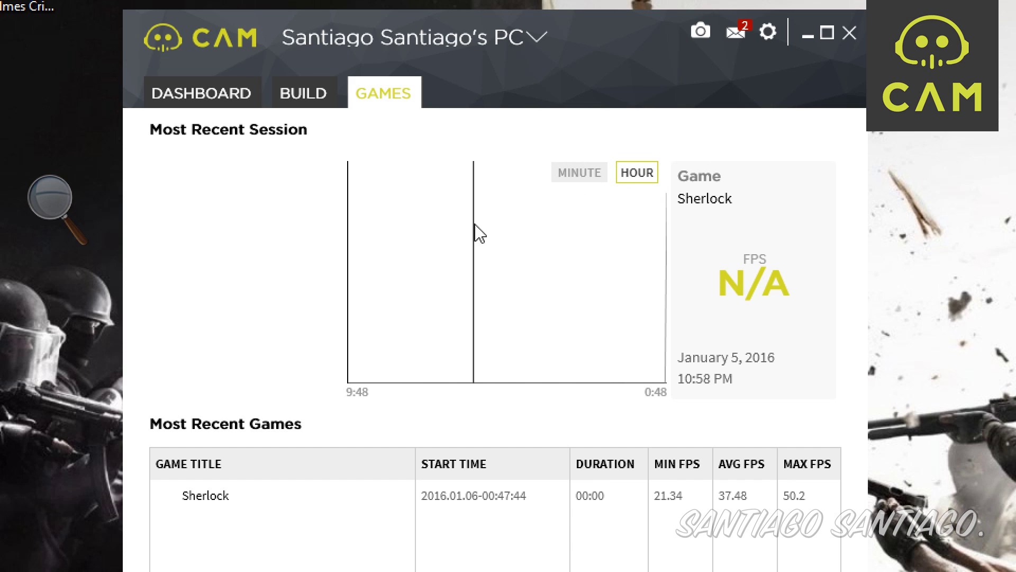
pyautogui.click(581, 173)
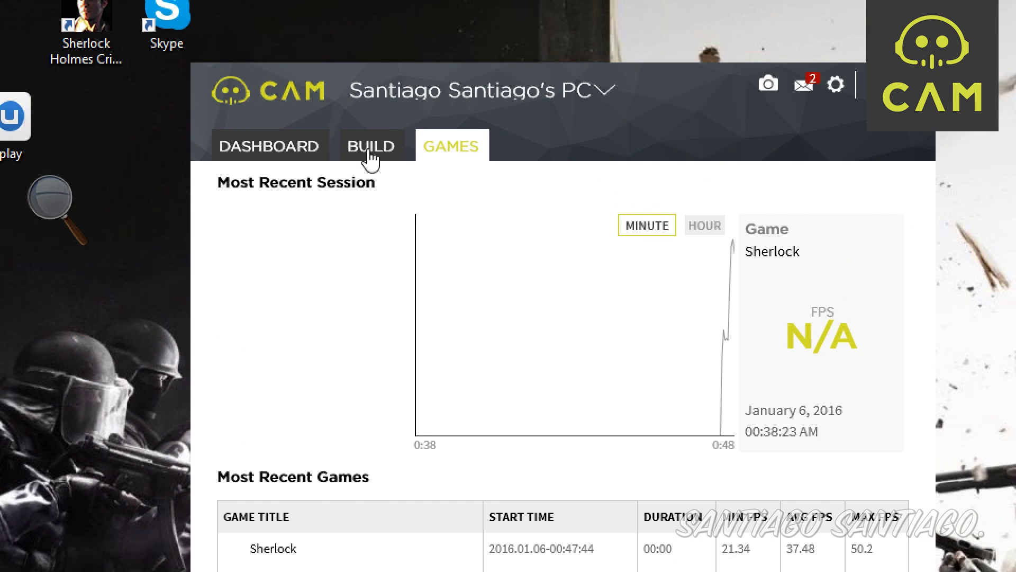
# Capture the Build specs screen, save it to the cloud, and return to Games stats
pyautogui.click(370, 158)
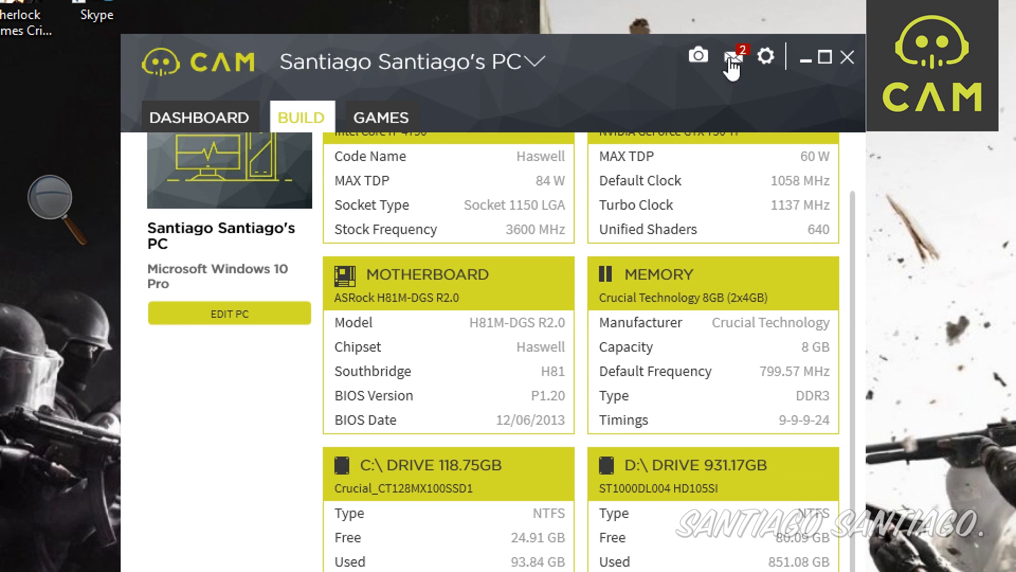
pyautogui.click(698, 56)
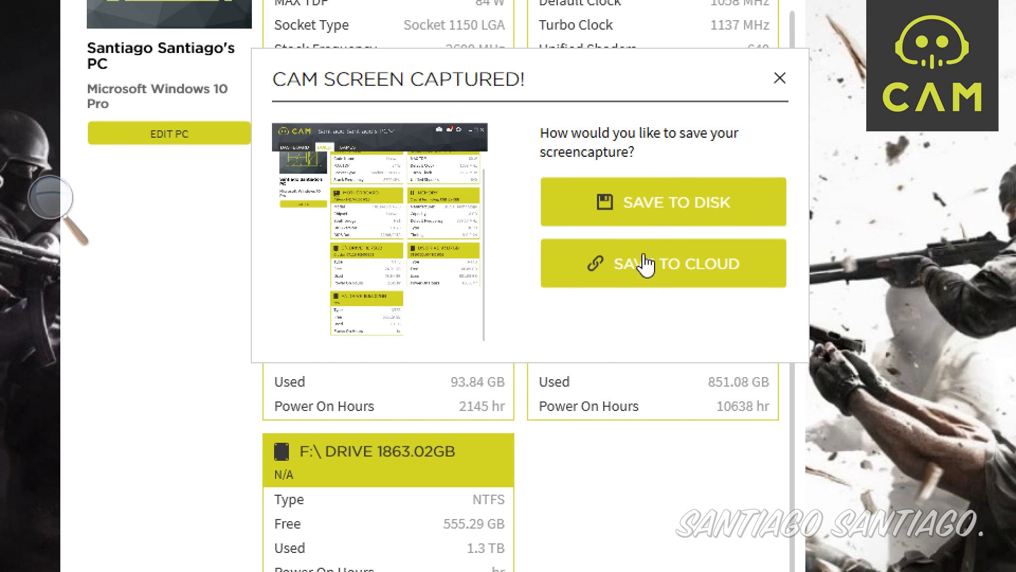
pyautogui.click(779, 83)
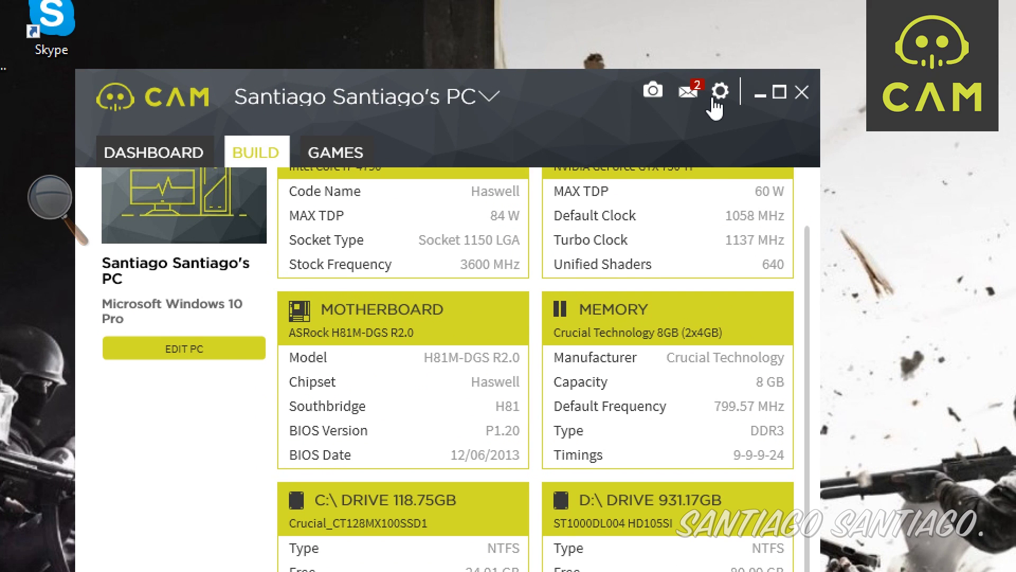
pyautogui.click(715, 101)
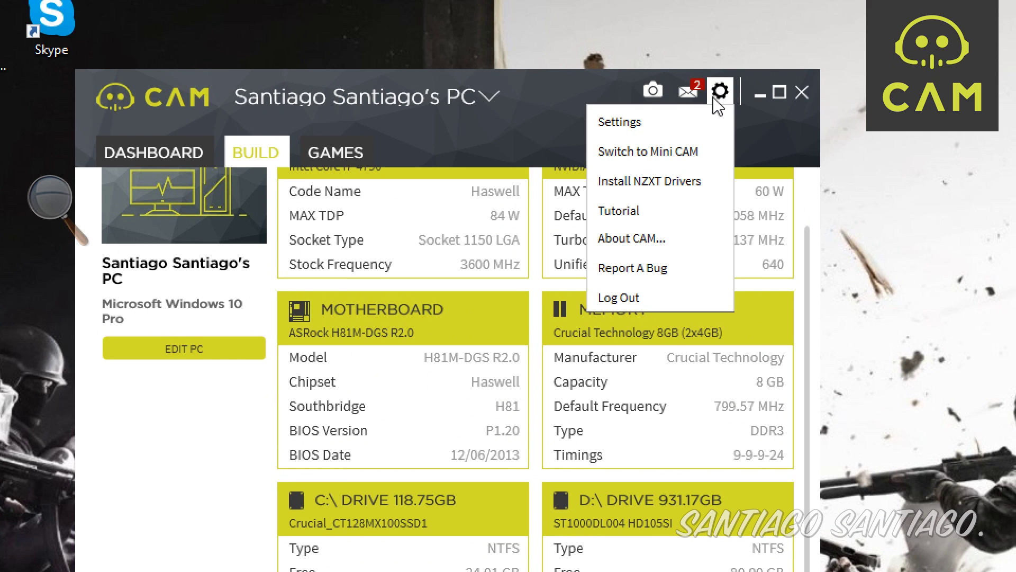
pyautogui.click(332, 159)
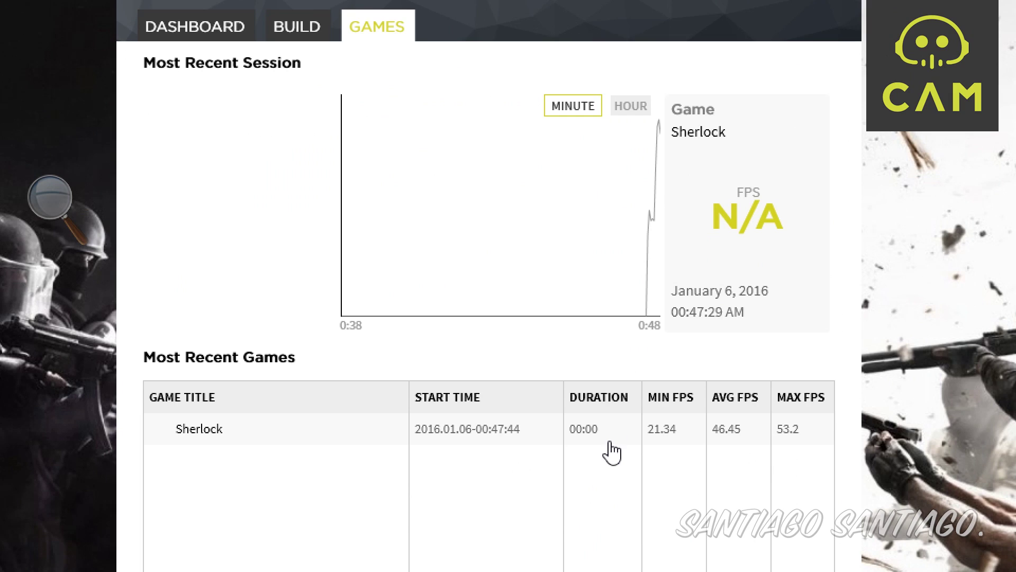